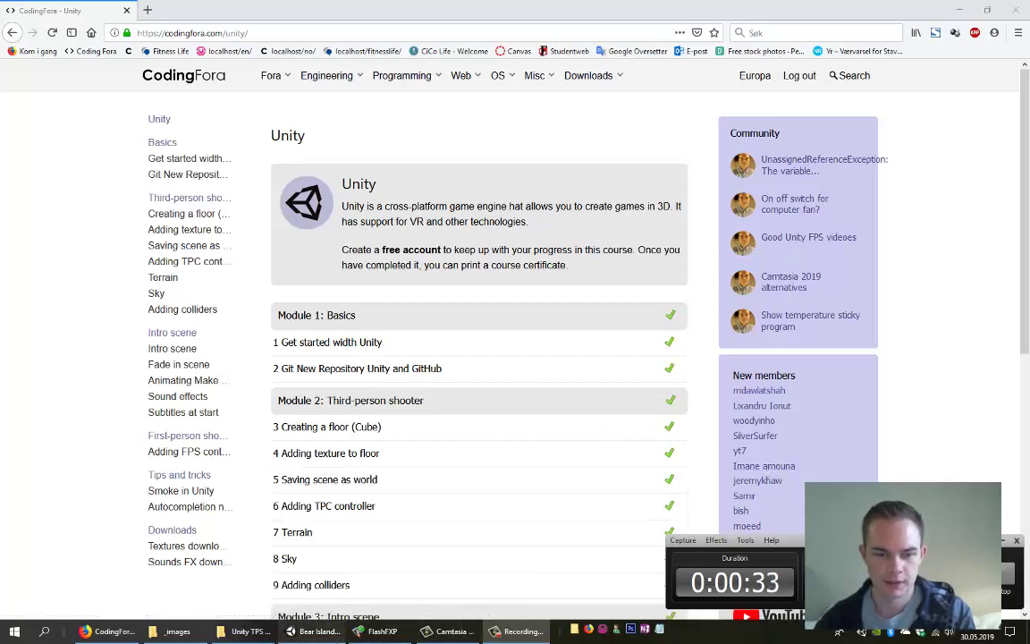
- Switch from the CodingFora course page in Firefox back to the Unity editor
{"action": "key", "text": "alt+Tab"}
{"action": "left_click", "coordinate": [481, 37]}
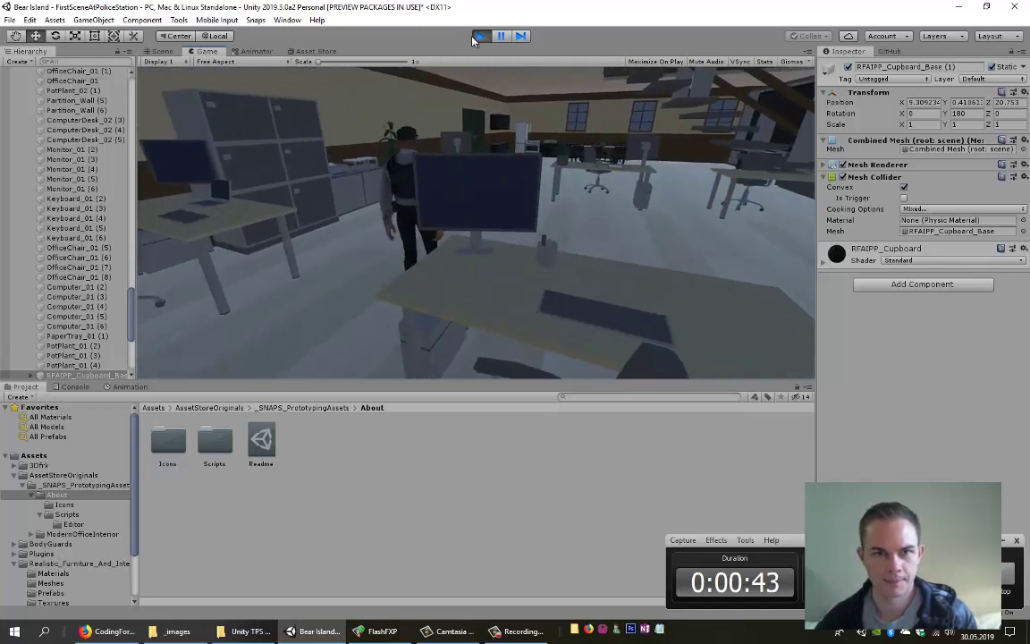
{"action": "left_click", "coordinate": [478, 36]}
{"action": "mouse_move", "coordinate": [107, 631]}
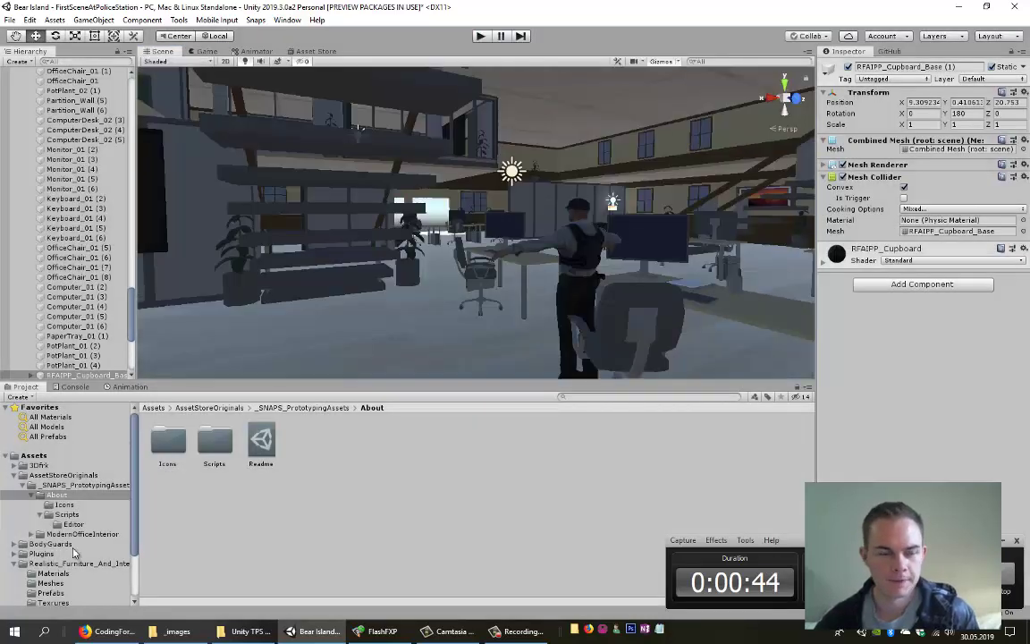
- Read CodingFora's '9 Adding colliders' lesson in Firefox, then close the browser
{"action": "left_click", "coordinate": [110, 632]}
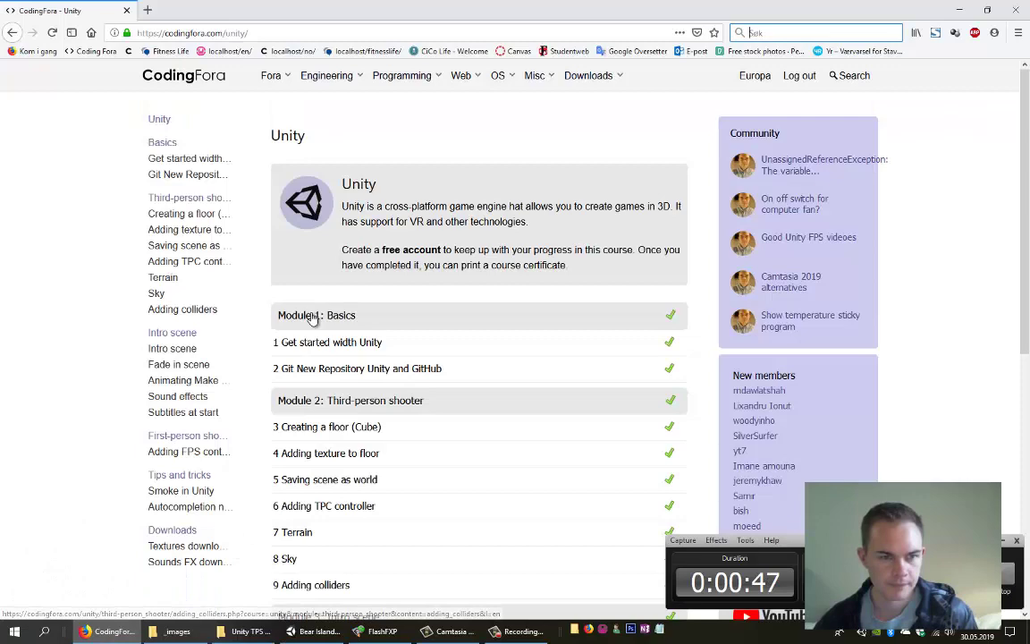
{"action": "scroll", "coordinate": [404, 362], "scroll_direction": "down", "scroll_amount": 5}
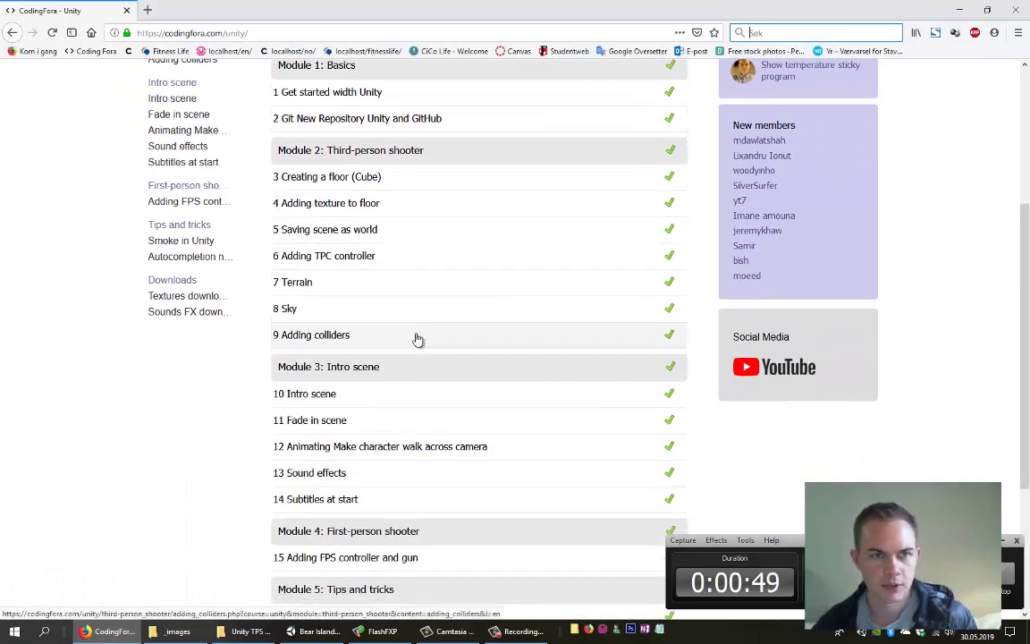
{"action": "left_click", "coordinate": [335, 337]}
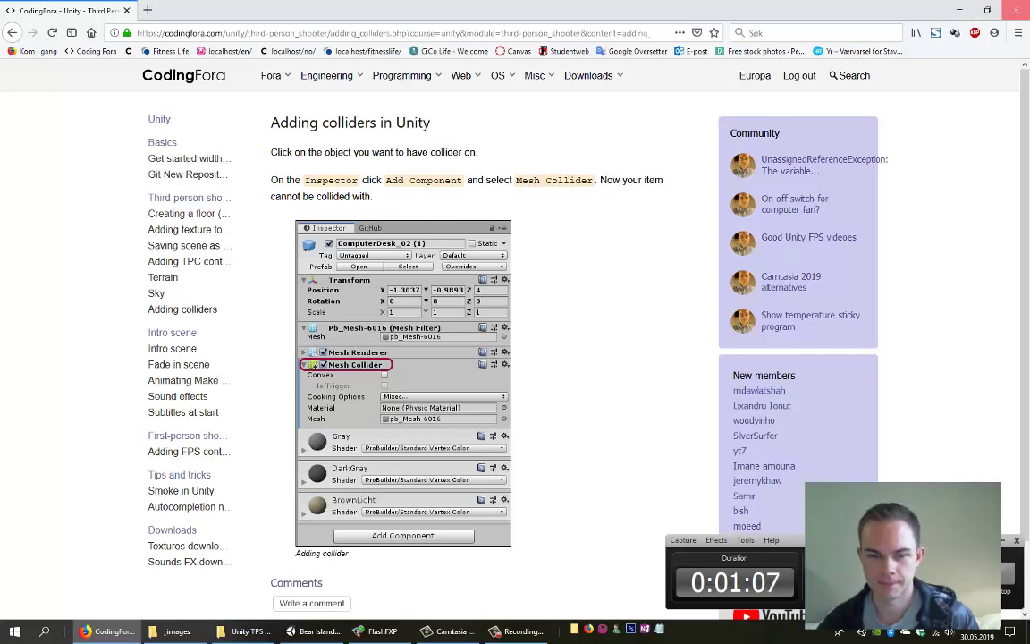
{"action": "left_click", "coordinate": [1015, 9]}
- Back in Unity, fly to the office desks and give the middle monitor a Mesh Collider
{"action": "left_click", "coordinate": [362, 631]}
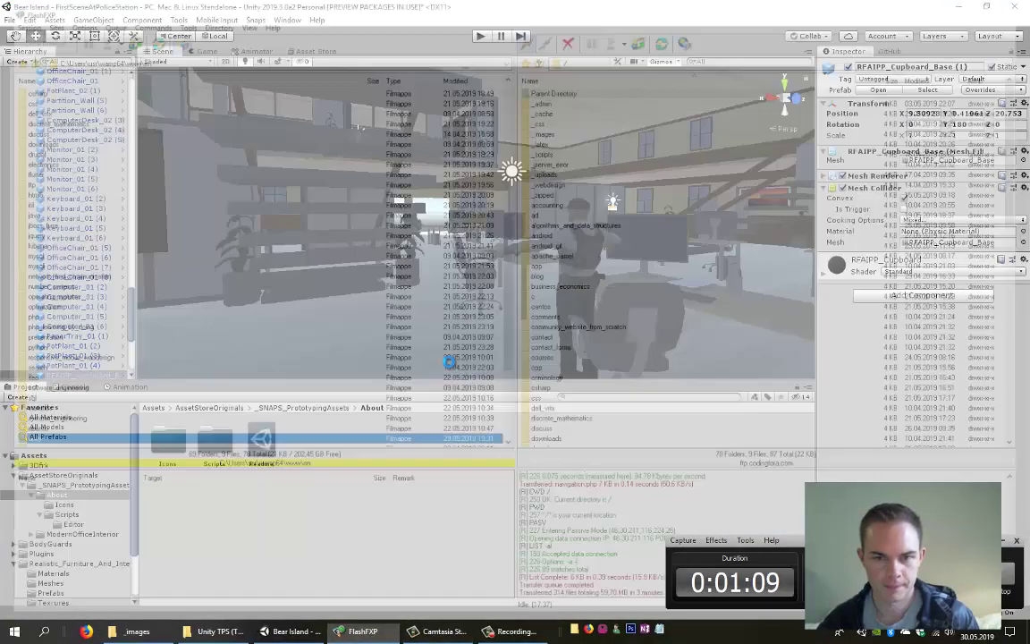
{"action": "mouse_move", "coordinate": [448, 362]}
{"action": "right_mouse_down"}
{"action": "mouse_move", "coordinate": [430, 266]}
{"action": "mouse_move", "coordinate": [355, 259]}
{"action": "right_mouse_up"}
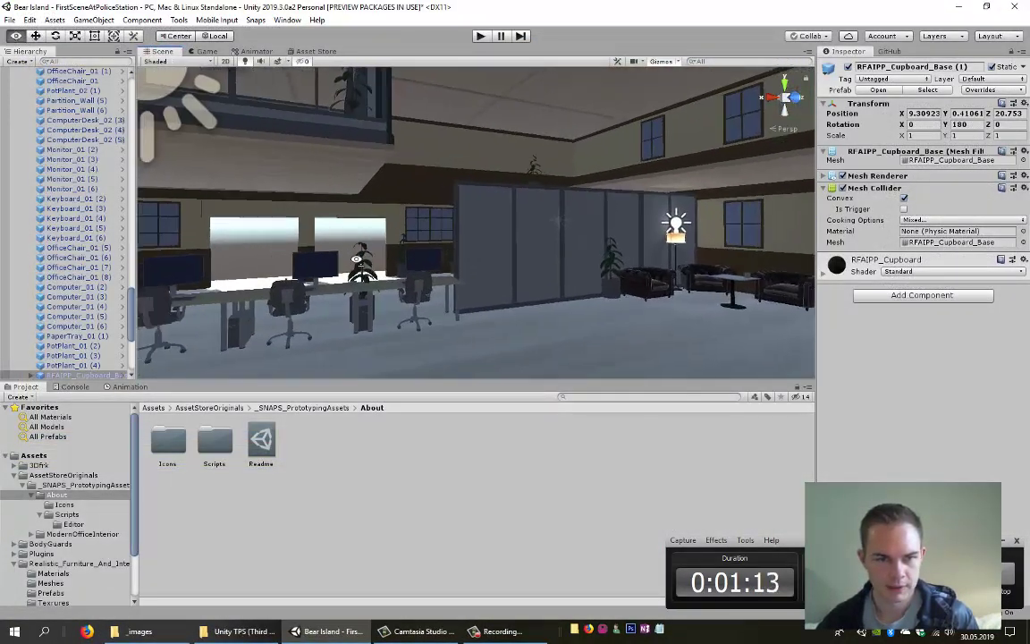
{"action": "right_click_drag", "start_coordinate": [355, 259], "coordinate": [449, 240]}
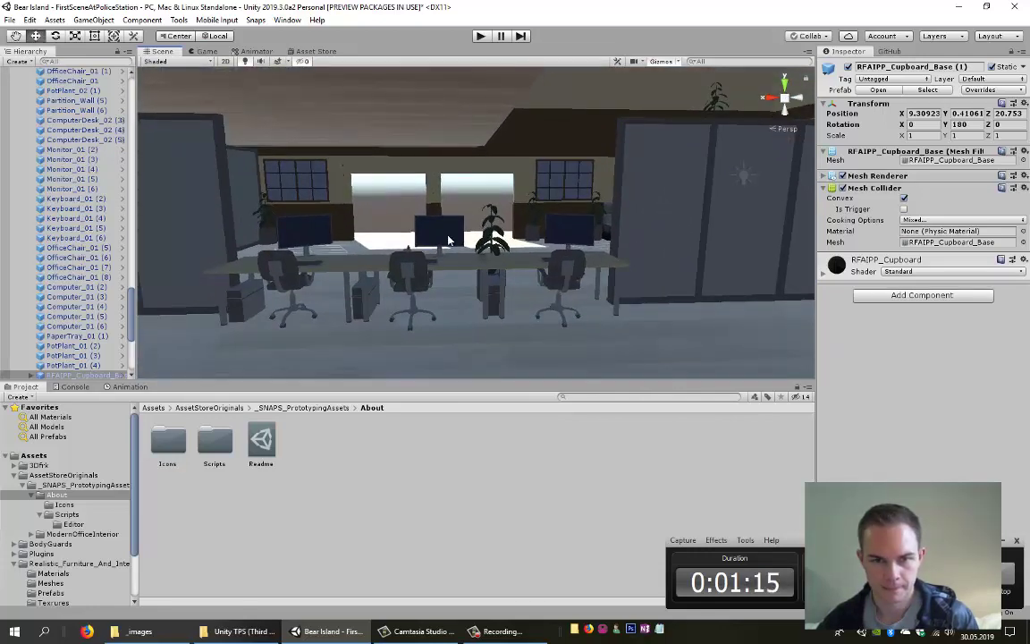
{"action": "left_click", "coordinate": [449, 240]}
{"action": "left_click", "coordinate": [910, 289]}
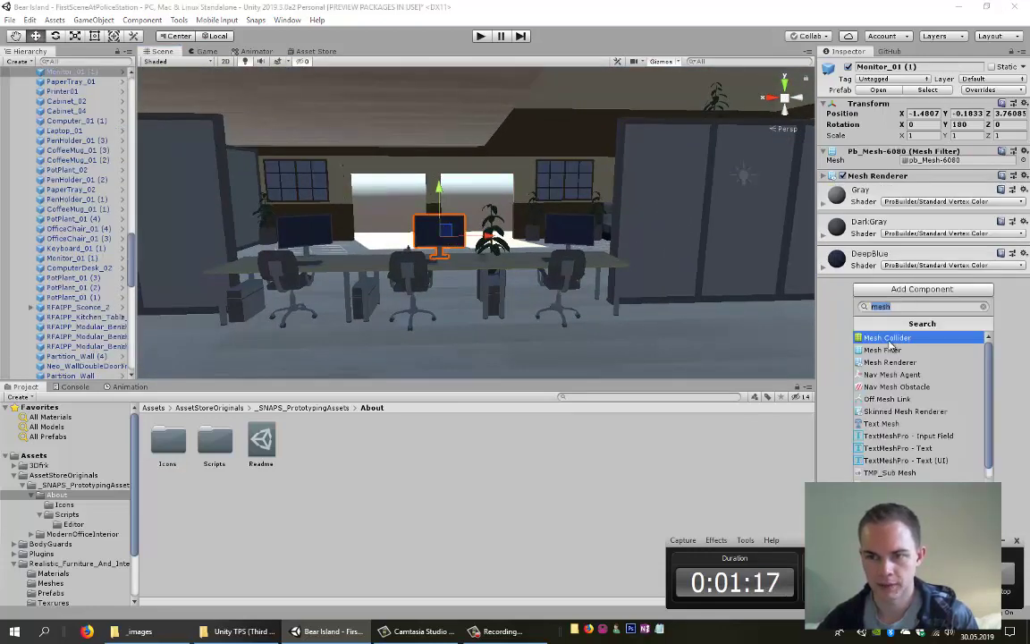
{"action": "left_click", "coordinate": [890, 341]}
- Add Mesh Colliders to the right-hand computer desk and its monitor
{"action": "left_click", "coordinate": [483, 270]}
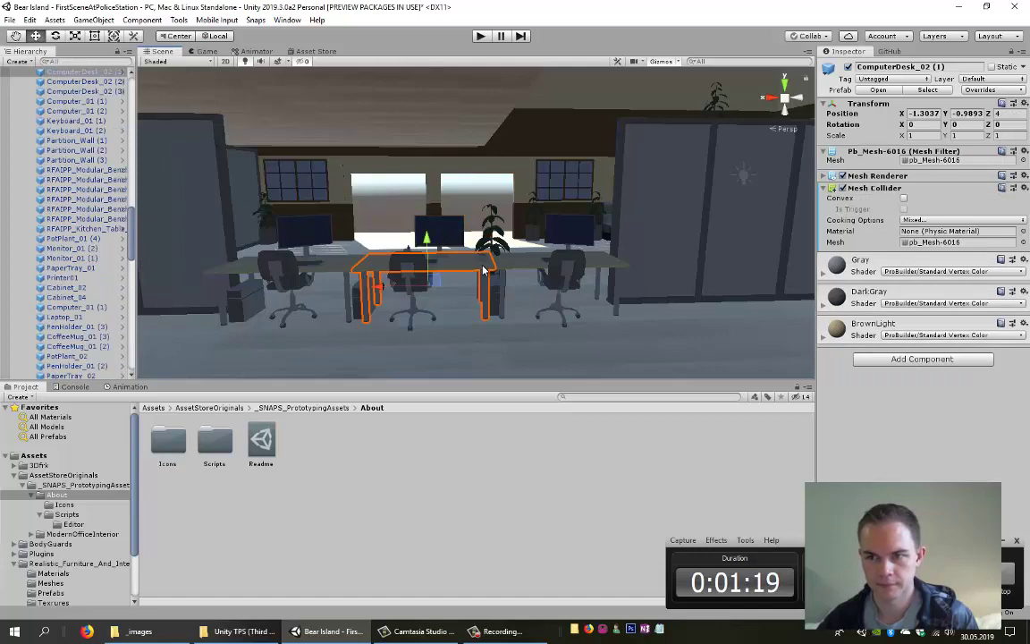
{"action": "left_click", "coordinate": [532, 260]}
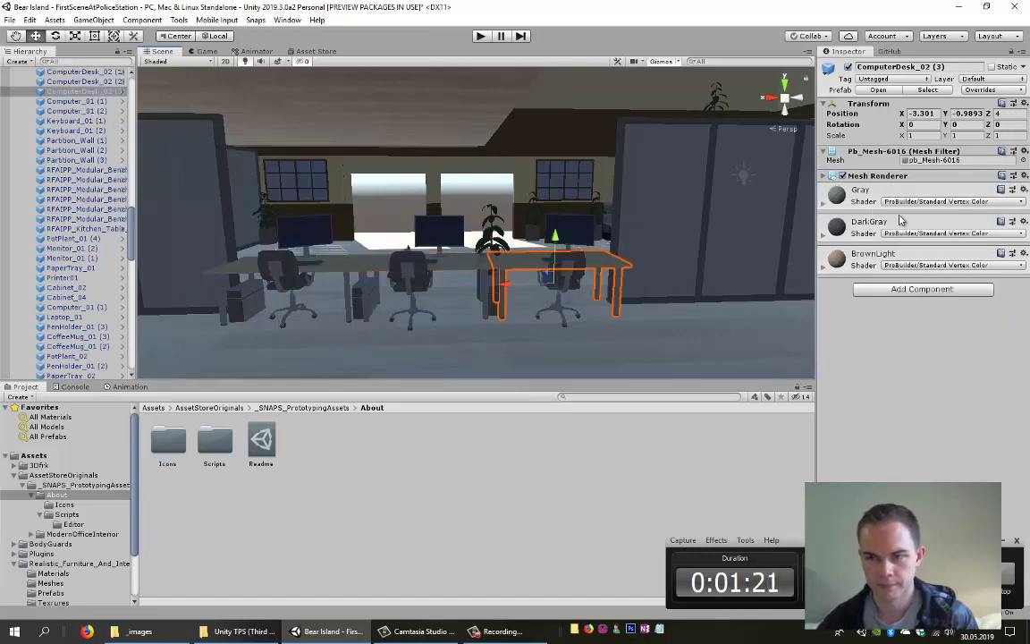
{"action": "left_click", "coordinate": [886, 291]}
{"action": "left_click", "coordinate": [885, 336]}
{"action": "left_click", "coordinate": [572, 231]}
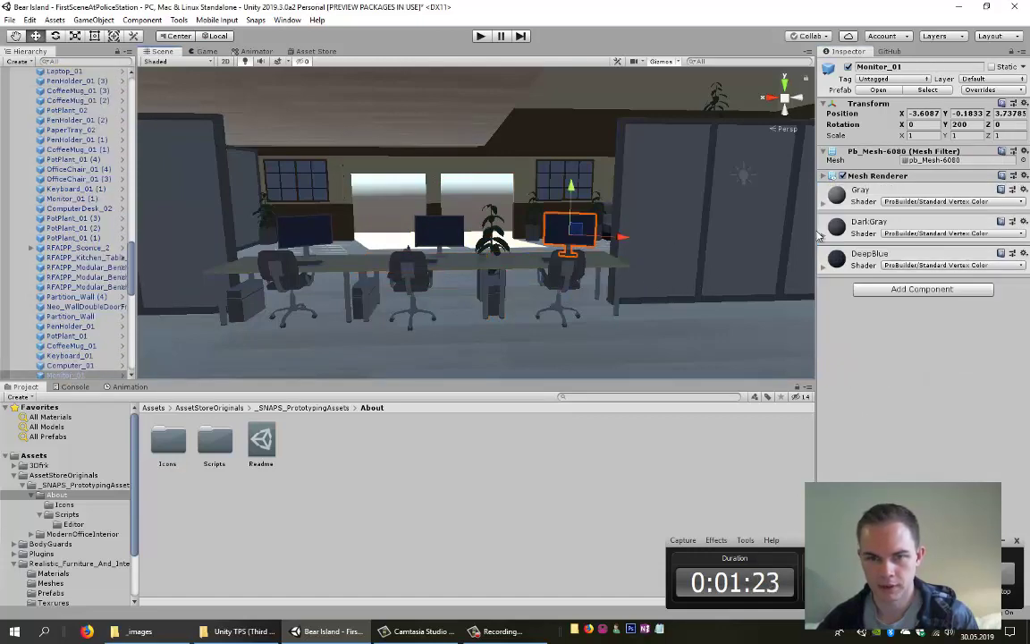
{"action": "left_click", "coordinate": [894, 289]}
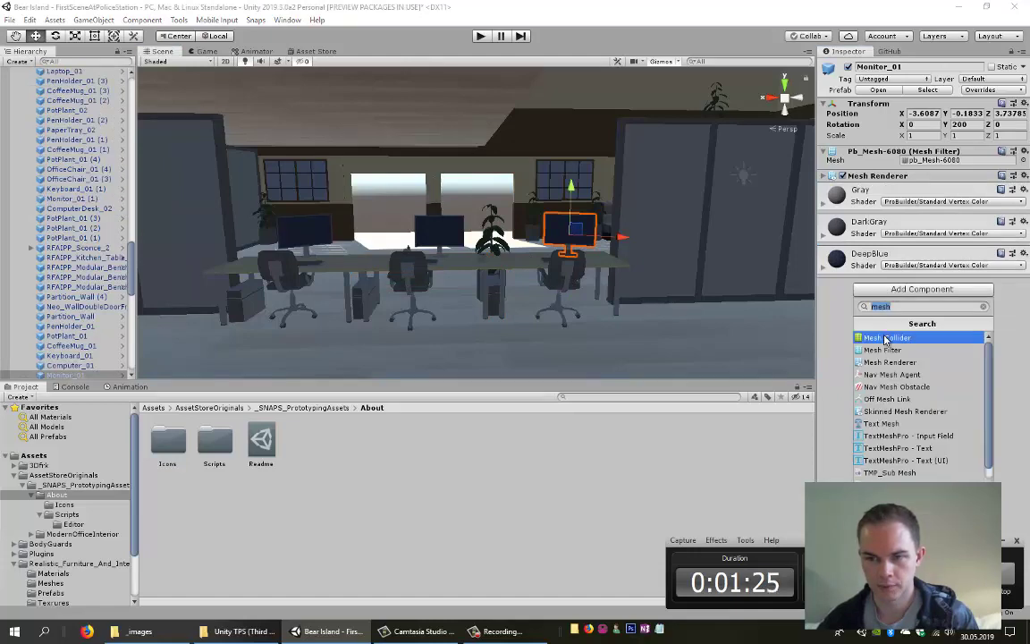
{"action": "left_click", "coordinate": [884, 338]}
- Add Mesh Colliders to the desk near the police officer and its monitor
{"action": "left_click", "coordinate": [575, 239]}
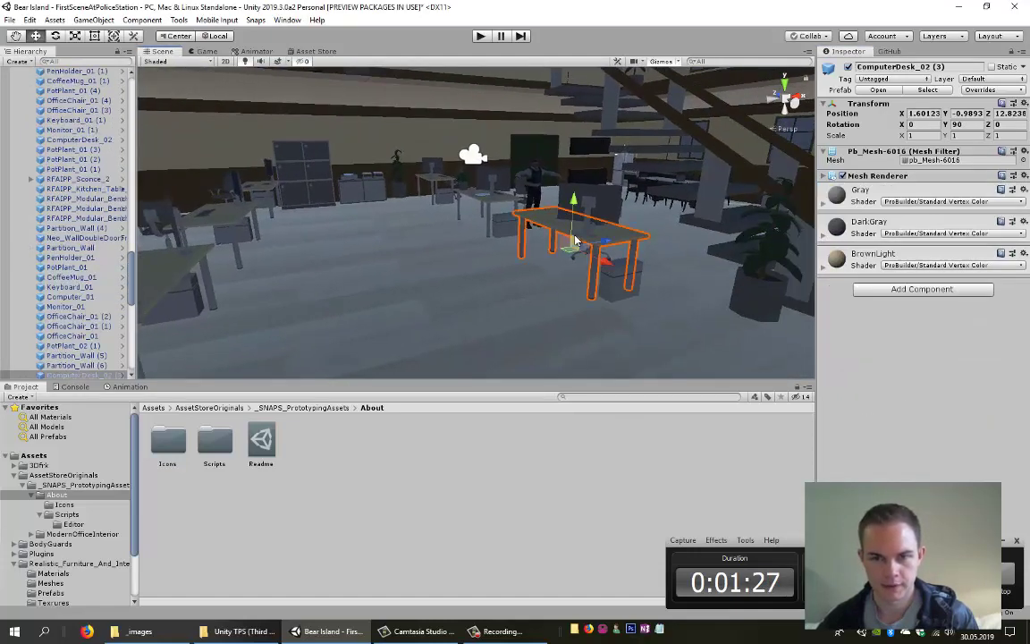
{"action": "left_click", "coordinate": [898, 290]}
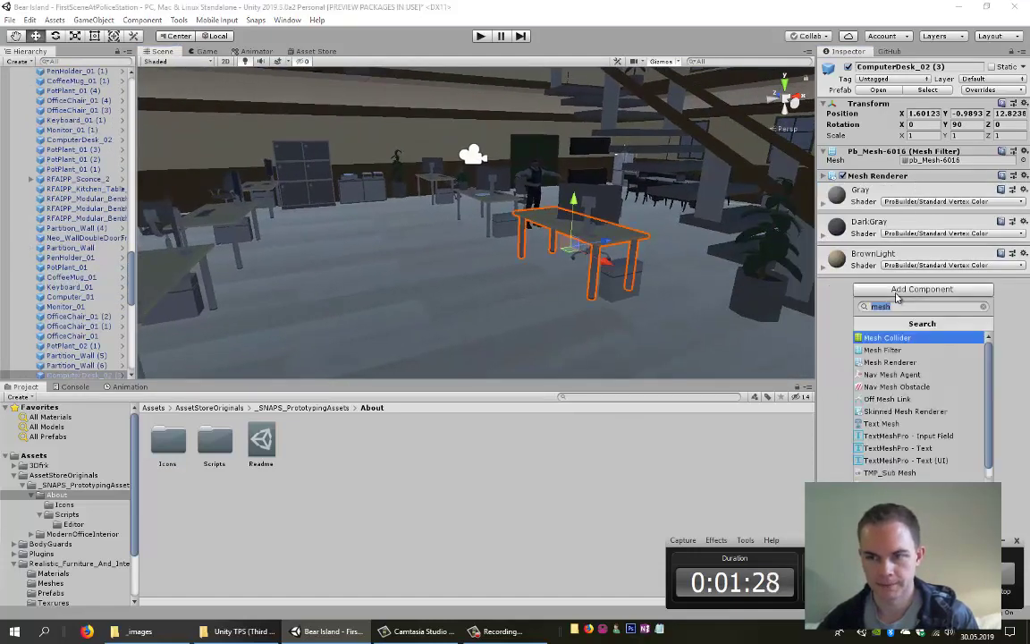
{"action": "left_click", "coordinate": [890, 338]}
{"action": "left_click", "coordinate": [590, 194]}
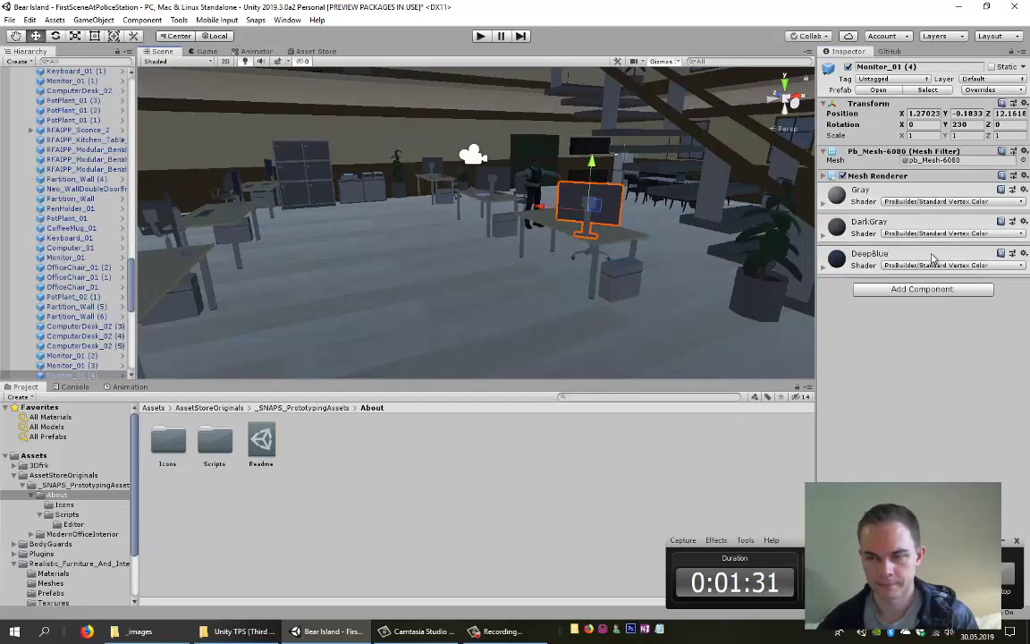
{"action": "left_click", "coordinate": [916, 290]}
{"action": "left_click", "coordinate": [890, 338]}
- Add Mesh Colliders to the next computer desk and the monitor on it
{"action": "left_click", "coordinate": [607, 248]}
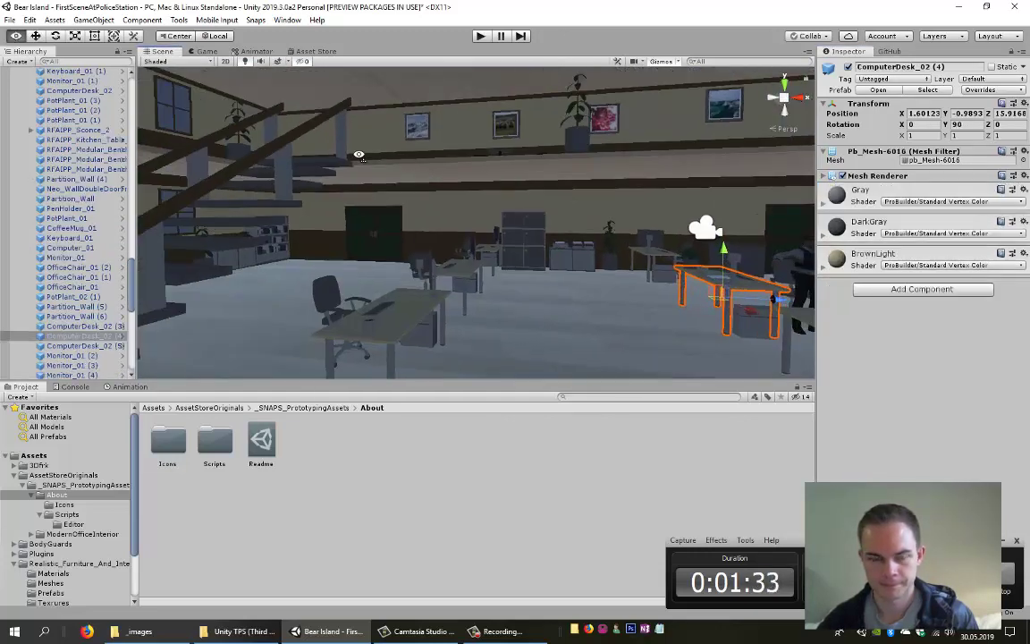
{"action": "left_click", "coordinate": [882, 289]}
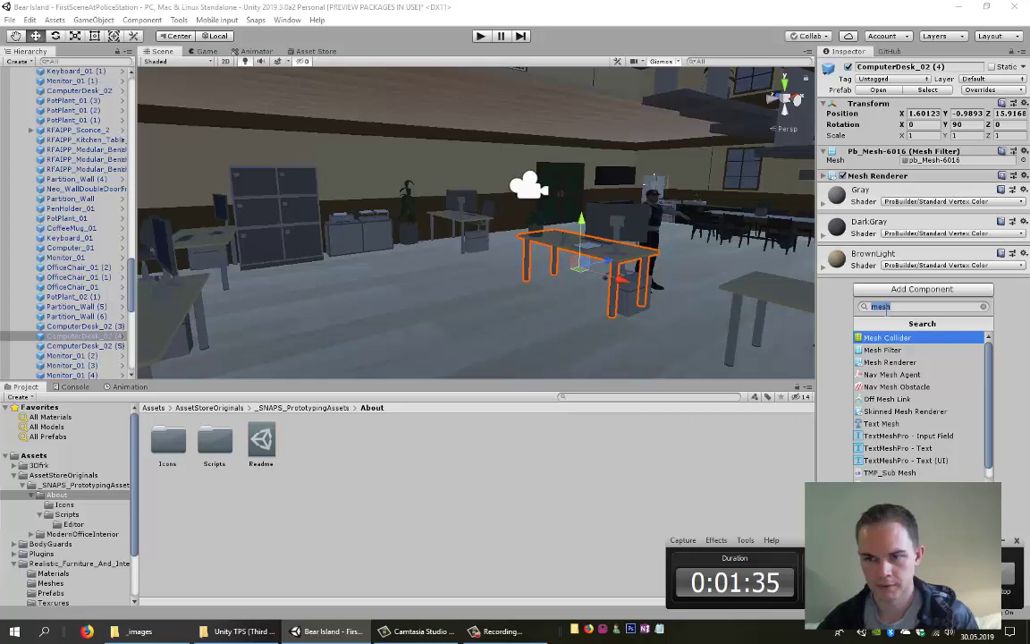
{"action": "left_click", "coordinate": [886, 339]}
{"action": "left_click", "coordinate": [612, 221]}
{"action": "left_click", "coordinate": [908, 290]}
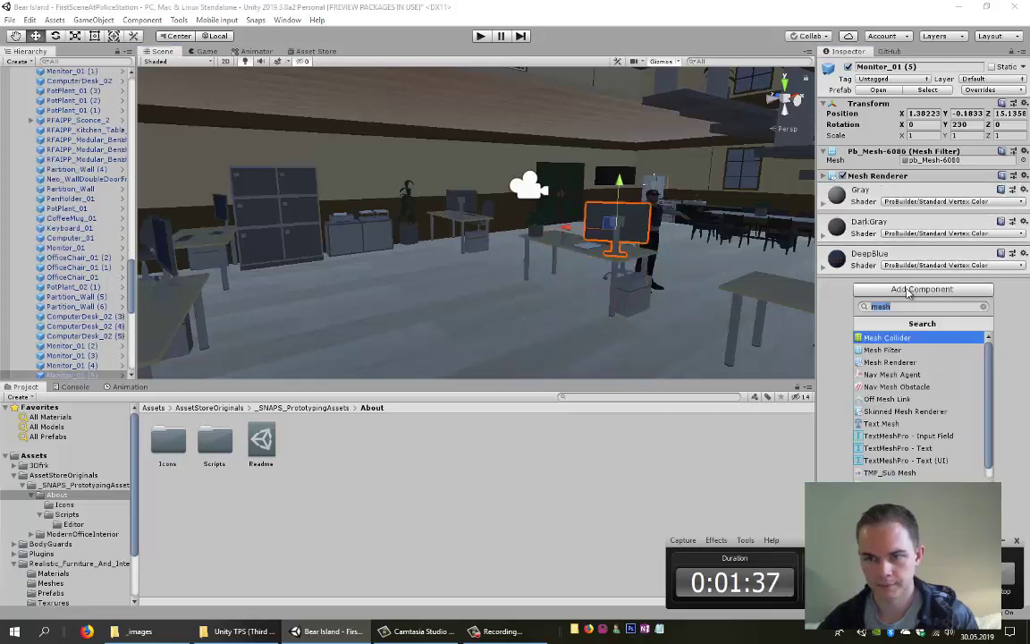
{"action": "left_click", "coordinate": [886, 340]}
- Add Mesh Colliders to the far monitor and the far computer desk
{"action": "left_click", "coordinate": [628, 266]}
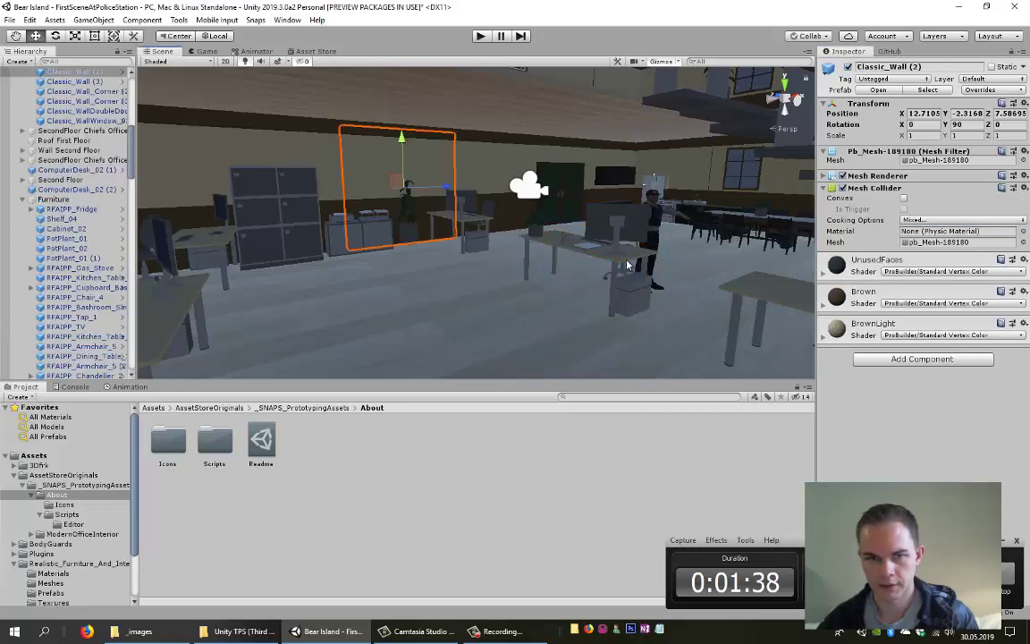
{"action": "left_click", "coordinate": [467, 228]}
{"action": "left_click", "coordinate": [462, 224]}
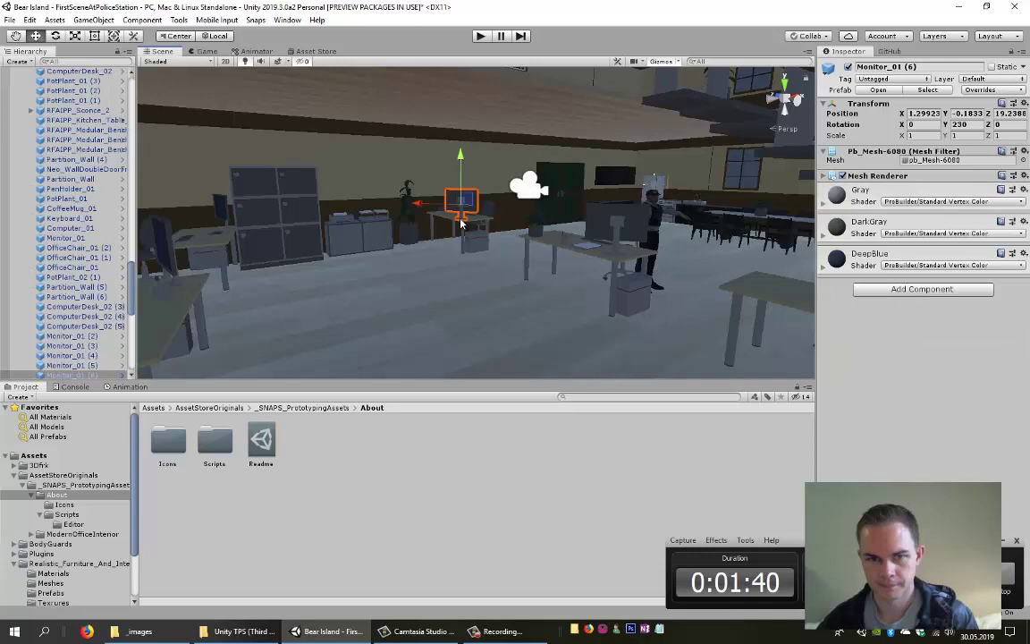
{"action": "left_click", "coordinate": [900, 289]}
{"action": "left_click", "coordinate": [883, 337]}
{"action": "left_click", "coordinate": [480, 223]}
{"action": "left_click", "coordinate": [458, 226]}
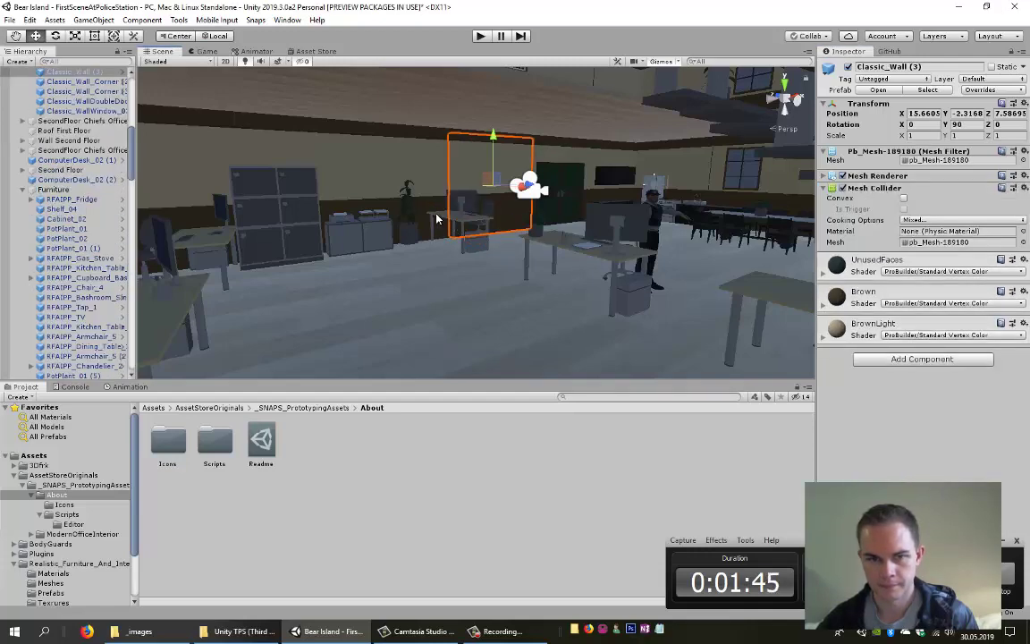
{"action": "left_click", "coordinate": [921, 289]}
{"action": "left_click", "coordinate": [885, 338]}
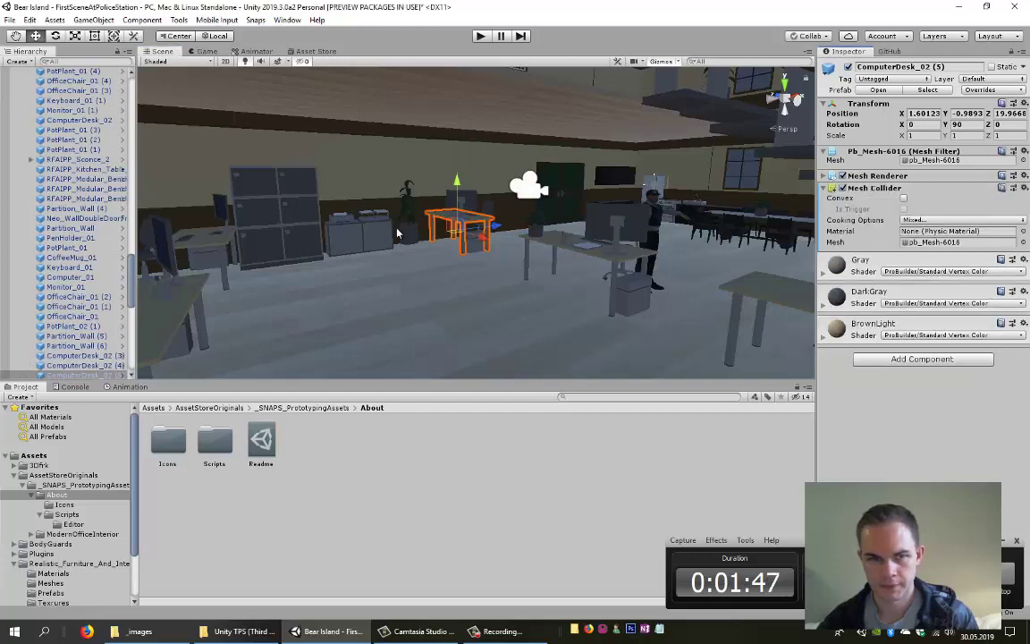
- Add Mesh Colliders to cabinets Cabinet_02 and Cabinet_04
{"action": "left_click", "coordinate": [357, 234]}
{"action": "left_click", "coordinate": [891, 289]}
{"action": "left_click", "coordinate": [885, 338]}
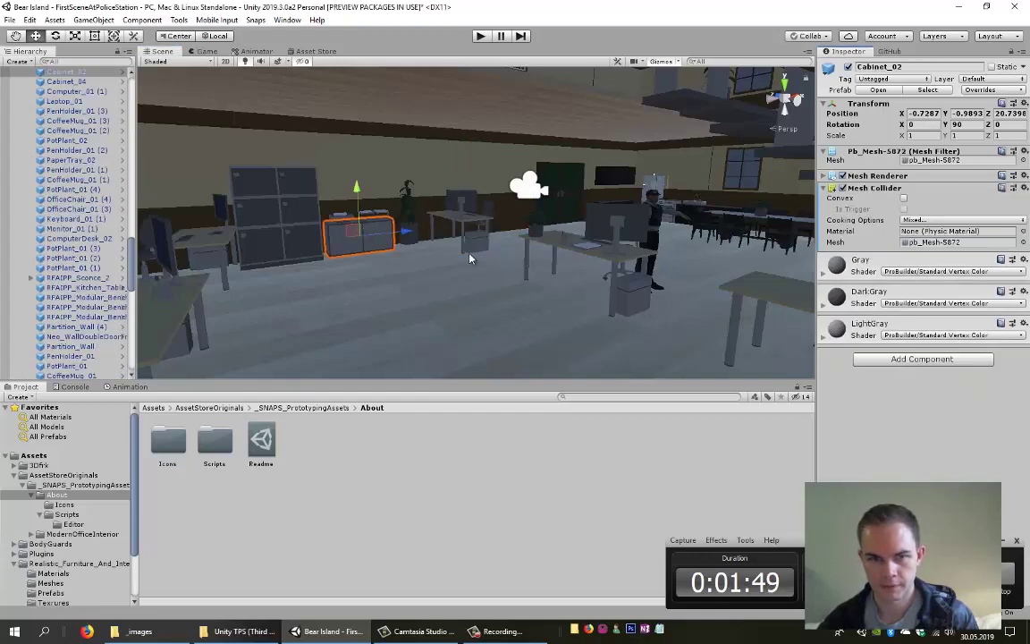
{"action": "left_click", "coordinate": [314, 219]}
{"action": "left_click", "coordinate": [889, 258]}
{"action": "left_click", "coordinate": [884, 306]}
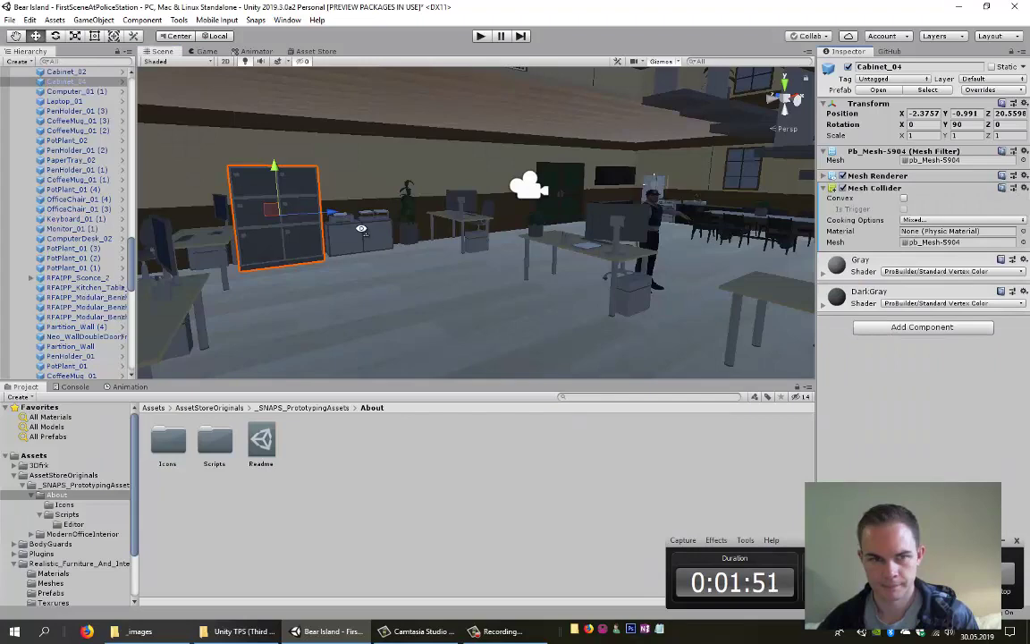
- Add Mesh Colliders to ComputerDesk_02 and its monitor Monitor_01 (1)
{"action": "mouse_move", "coordinate": [536, 268]}
{"action": "right_mouse_down"}
{"action": "mouse_move", "coordinate": [465, 264]}
{"action": "mouse_move", "coordinate": [511, 210]}
{"action": "right_mouse_up"}
{"action": "left_click", "coordinate": [342, 251]}
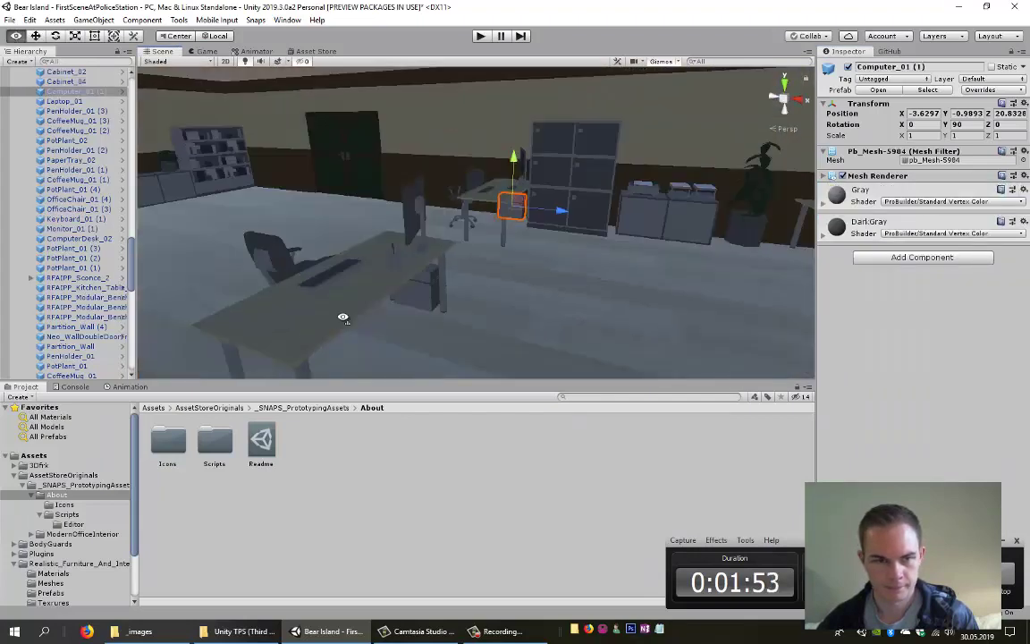
{"action": "left_click", "coordinate": [512, 210]}
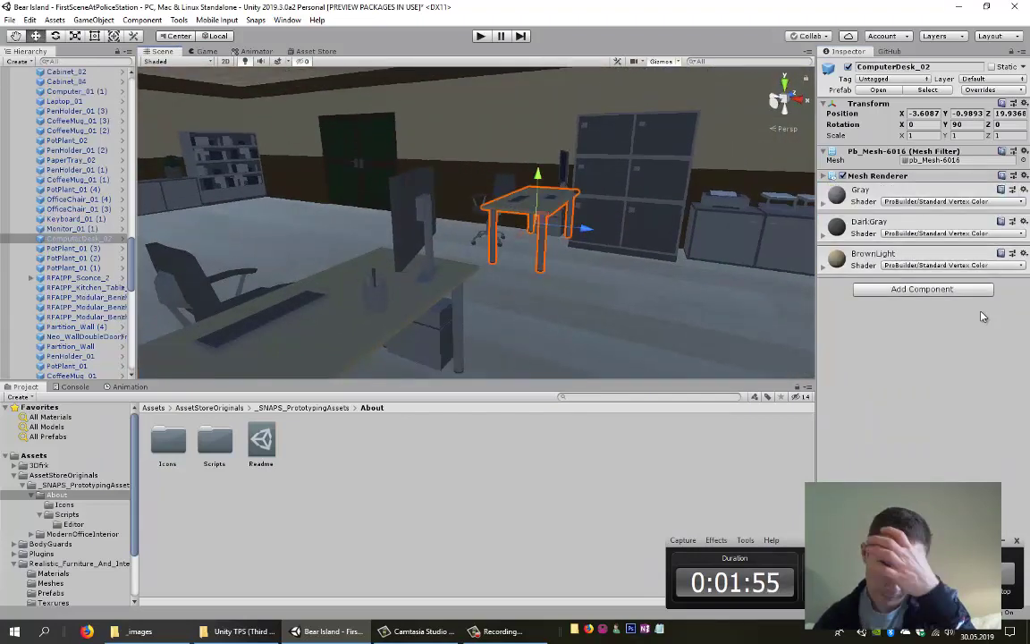
{"action": "left_click", "coordinate": [894, 289]}
{"action": "left_click", "coordinate": [891, 338]}
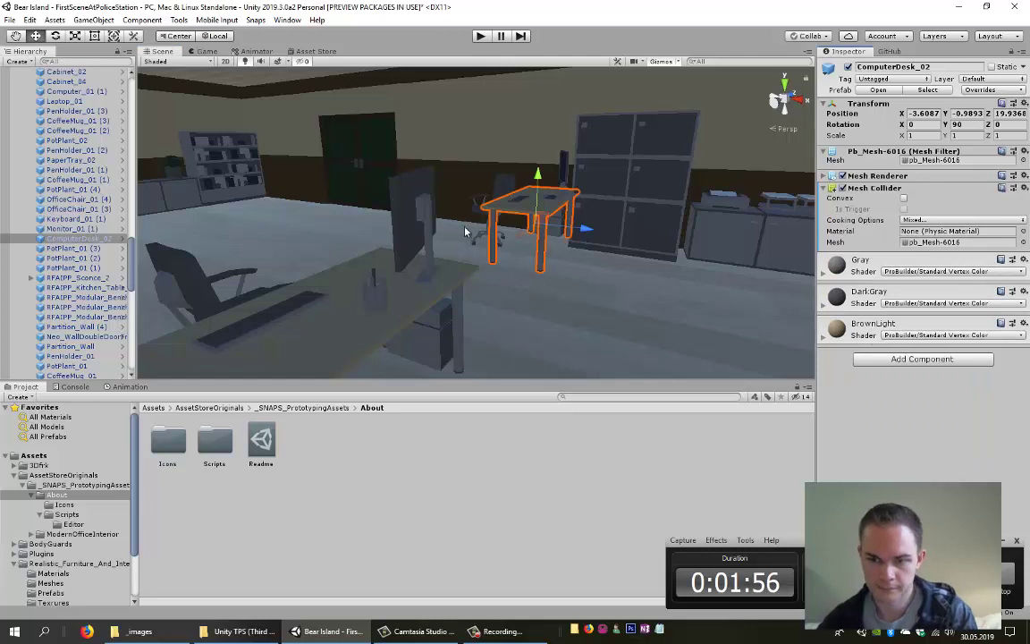
{"action": "left_click", "coordinate": [562, 174]}
{"action": "left_click", "coordinate": [906, 289]}
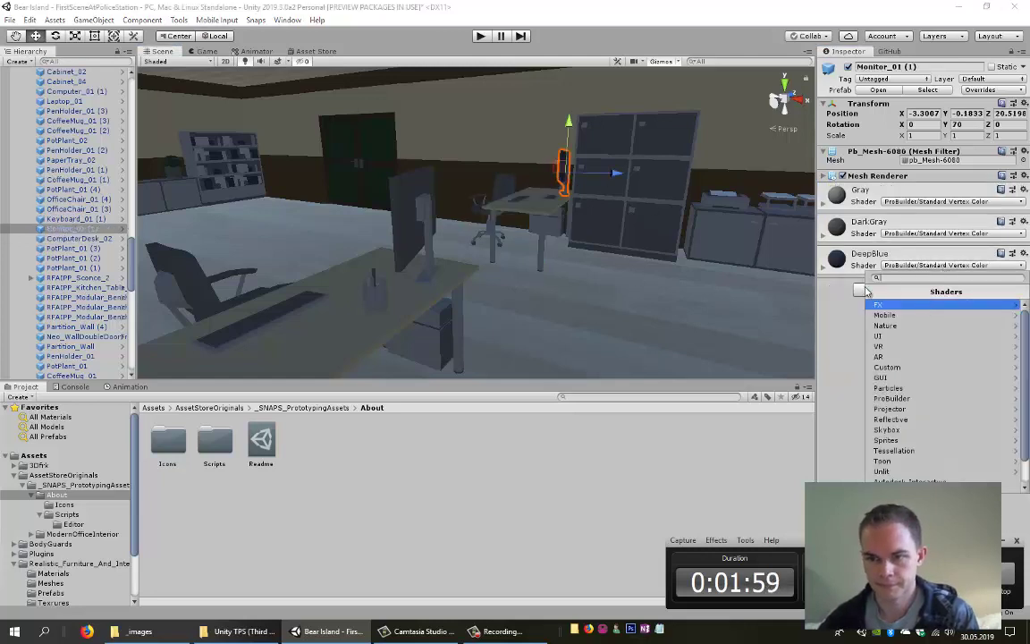
{"action": "left_click", "coordinate": [905, 290]}
{"action": "left_click", "coordinate": [891, 338]}
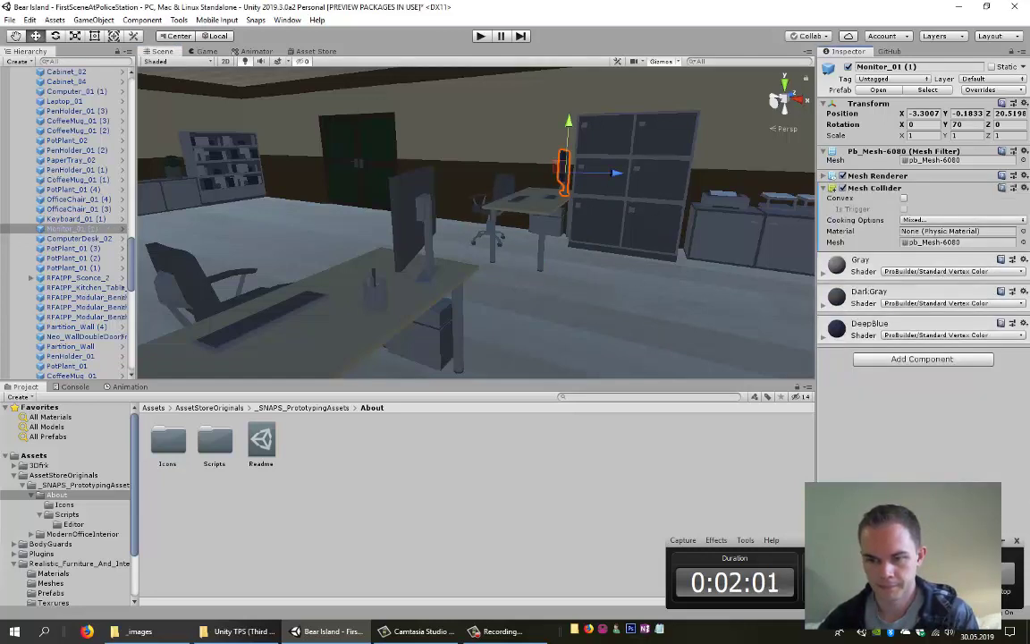
- Add Mesh Colliders to ComputerDesk_02 (1) and the monitor on it
{"action": "left_click_drag", "start_coordinate": [565, 273], "coordinate": [467, 242], "text": "alt"}
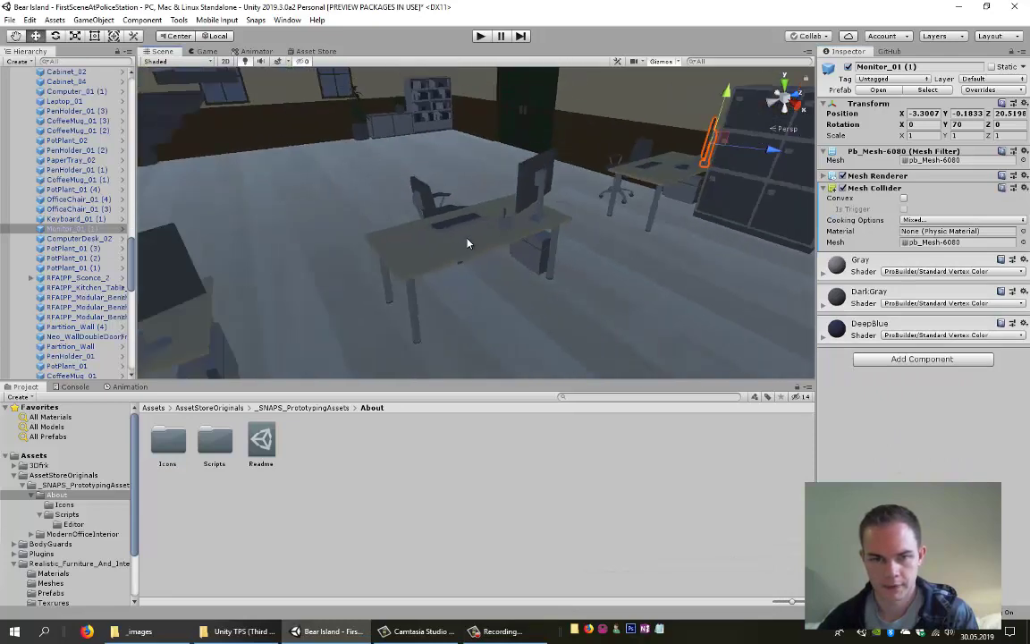
{"action": "left_click", "coordinate": [467, 242]}
{"action": "left_click", "coordinate": [905, 290]}
{"action": "left_click", "coordinate": [906, 338]}
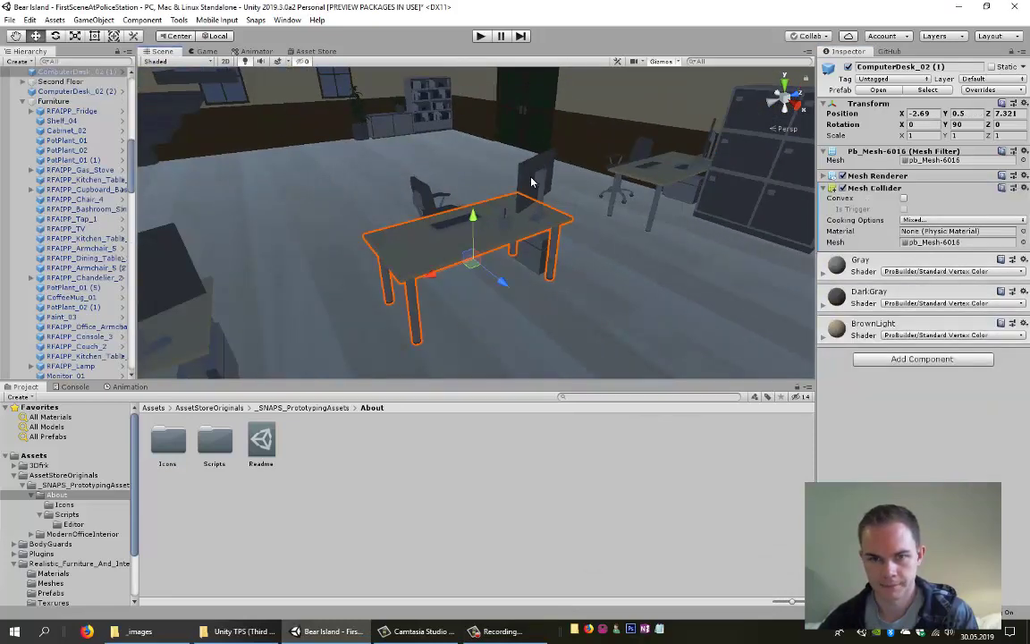
{"action": "left_click", "coordinate": [529, 196]}
{"action": "left_click", "coordinate": [906, 289]}
{"action": "left_click", "coordinate": [891, 338]}
- Add Mesh Colliders to ComputerDesk_02 (2) and Monitor_01 (3)
{"action": "mouse_move", "coordinate": [590, 259]}
{"action": "left_mouse_down", "text": "alt"}
{"action": "mouse_move", "coordinate": [532, 245]}
{"action": "mouse_move", "coordinate": [563, 253]}
{"action": "left_mouse_up", "text": "alt"}
{"action": "left_click", "coordinate": [536, 242]}
{"action": "left_click", "coordinate": [922, 358]}
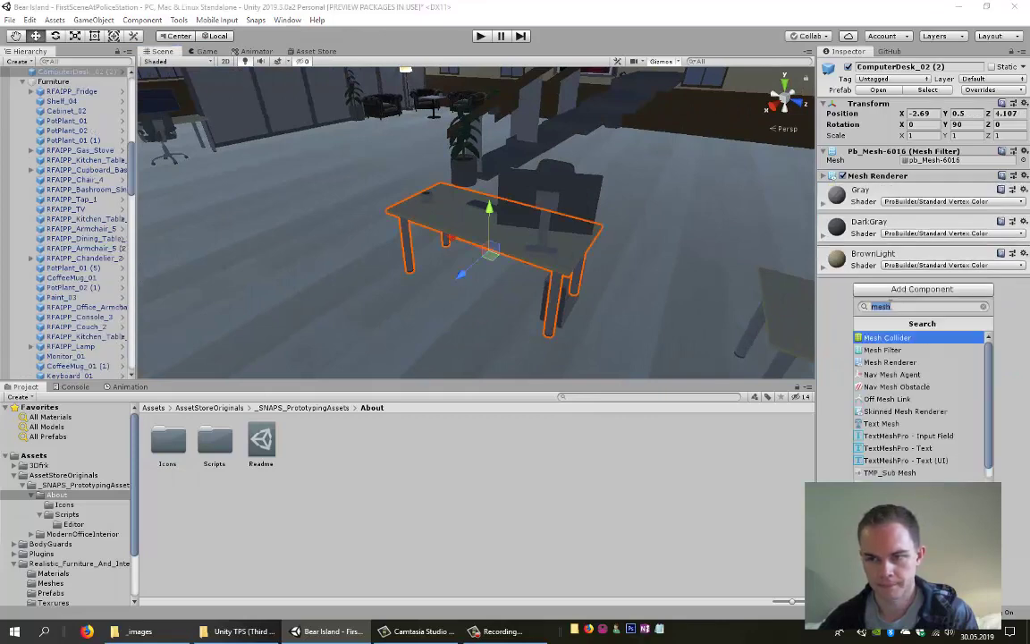
{"action": "left_click", "coordinate": [906, 338]}
{"action": "left_click", "coordinate": [550, 201]}
{"action": "left_click", "coordinate": [894, 291]}
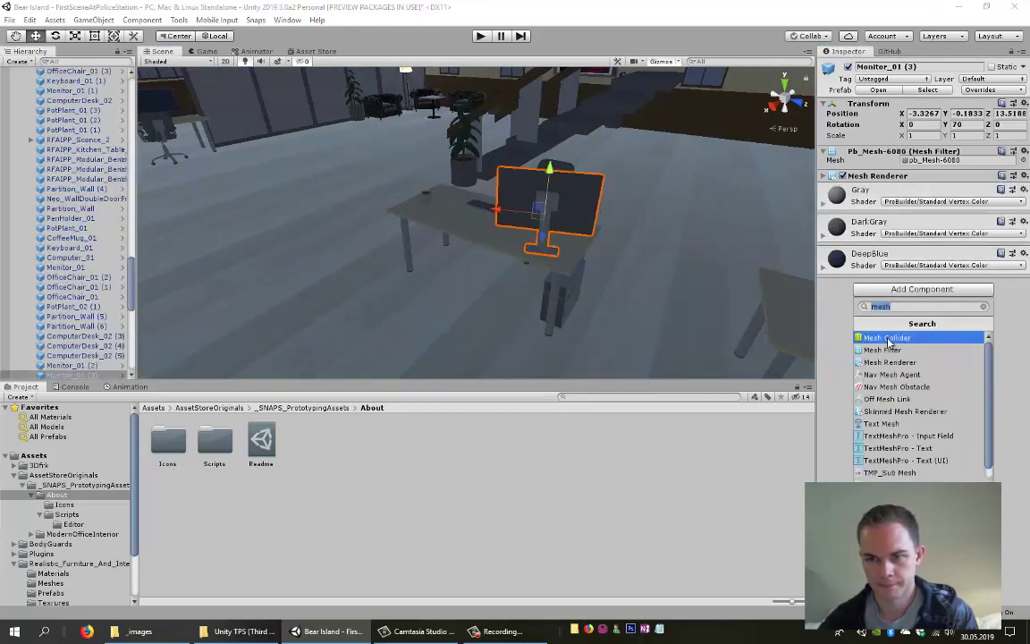
{"action": "left_click", "coordinate": [905, 338]}
- Give bookshelf Shelf_04 a Mesh Collider and begin adding one to the low cabinet beside it
{"action": "mouse_move", "coordinate": [536, 250]}
{"action": "left_mouse_down", "text": "alt"}
{"action": "mouse_move", "coordinate": [752, 101]}
{"action": "mouse_move", "coordinate": [560, 187]}
{"action": "left_mouse_up", "text": "alt"}
{"action": "left_click", "coordinate": [599, 192]}
{"action": "left_click", "coordinate": [894, 324]}
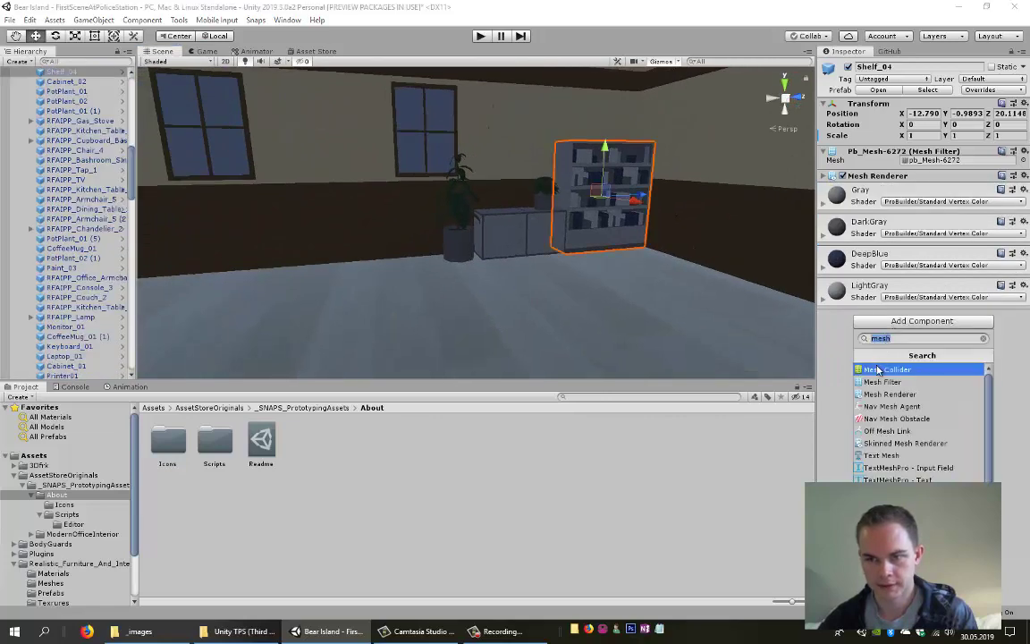
{"action": "left_click", "coordinate": [906, 368]}
{"action": "left_click", "coordinate": [522, 234]}
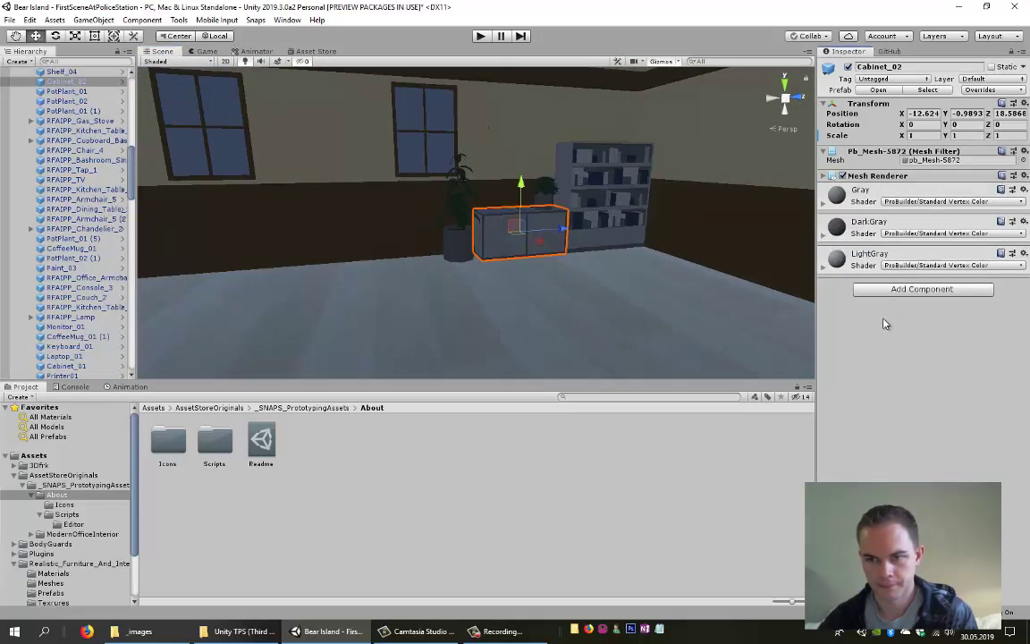
{"action": "left_click", "coordinate": [894, 288]}
- Finish the cabinet's Mesh Collider, then give Monitor_01 on the upper-floor table one
{"action": "left_click", "coordinate": [905, 335]}
{"action": "left_click_drag", "start_coordinate": [310, 200], "coordinate": [617, 205], "text": "alt"}
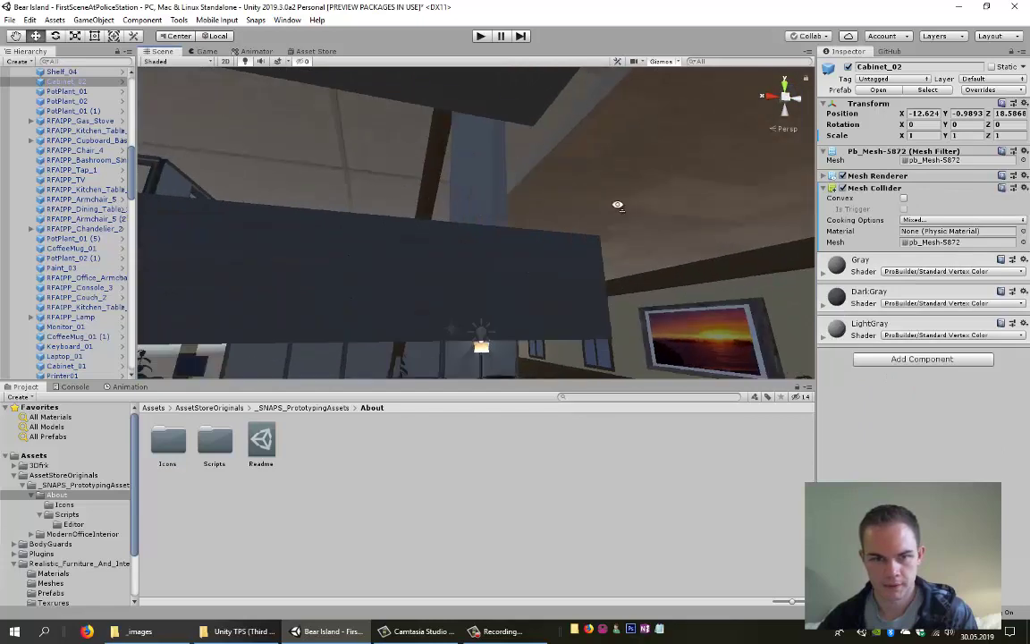
{"action": "scroll", "coordinate": [617, 205], "scroll_direction": "down", "scroll_amount": 5}
{"action": "left_click_drag", "start_coordinate": [474, 218], "coordinate": [541, 259], "text": "alt"}
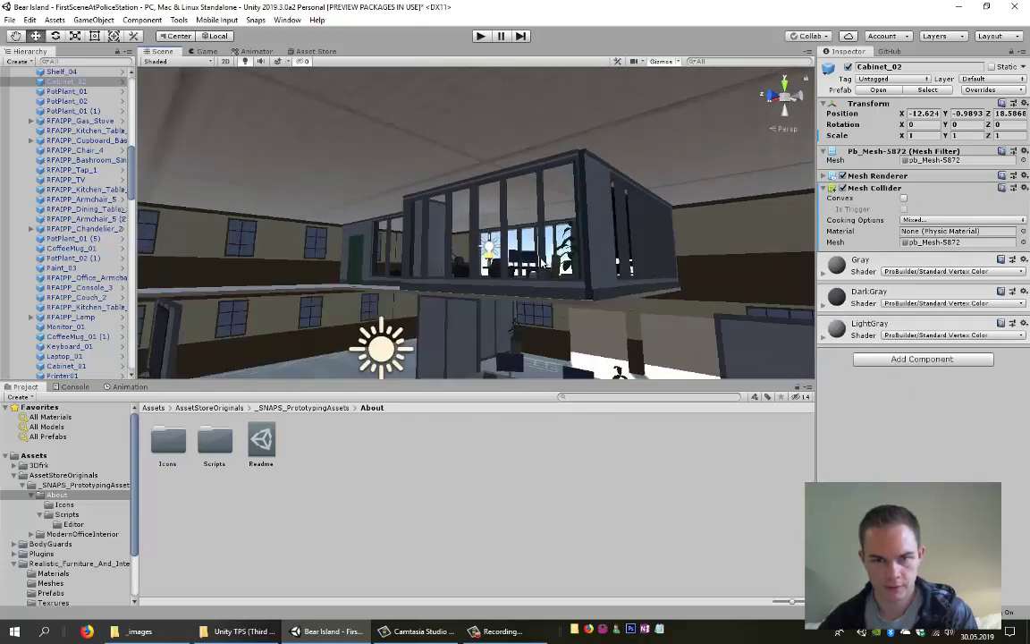
{"action": "mouse_move", "coordinate": [540, 259]}
{"action": "right_mouse_down"}
{"action": "mouse_move", "coordinate": [525, 308]}
{"action": "mouse_move", "coordinate": [370, 245]}
{"action": "right_mouse_up"}
{"action": "left_click", "coordinate": [370, 245]}
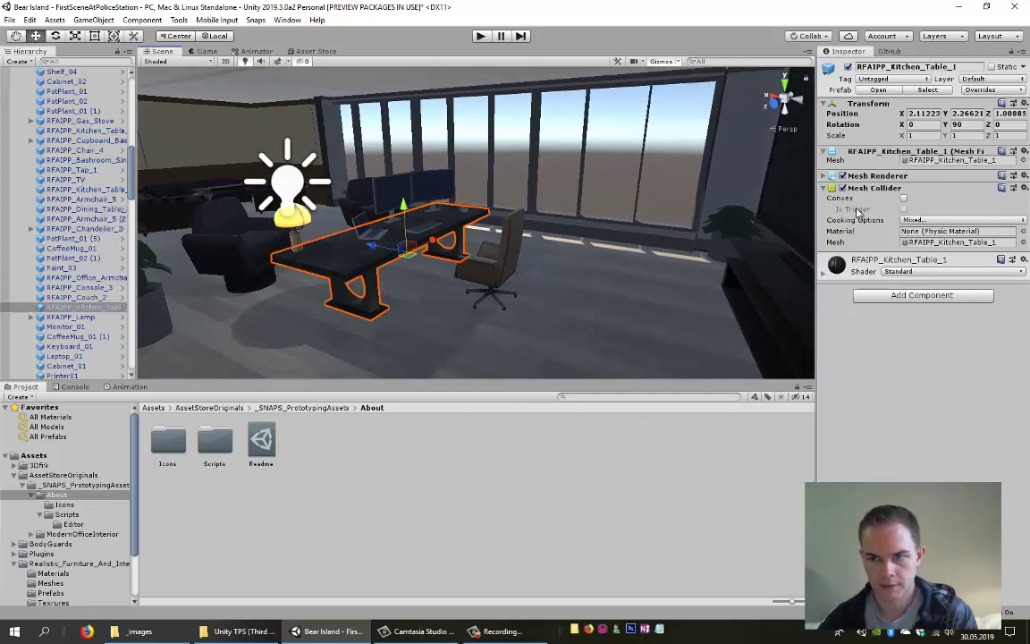
{"action": "left_click", "coordinate": [499, 270]}
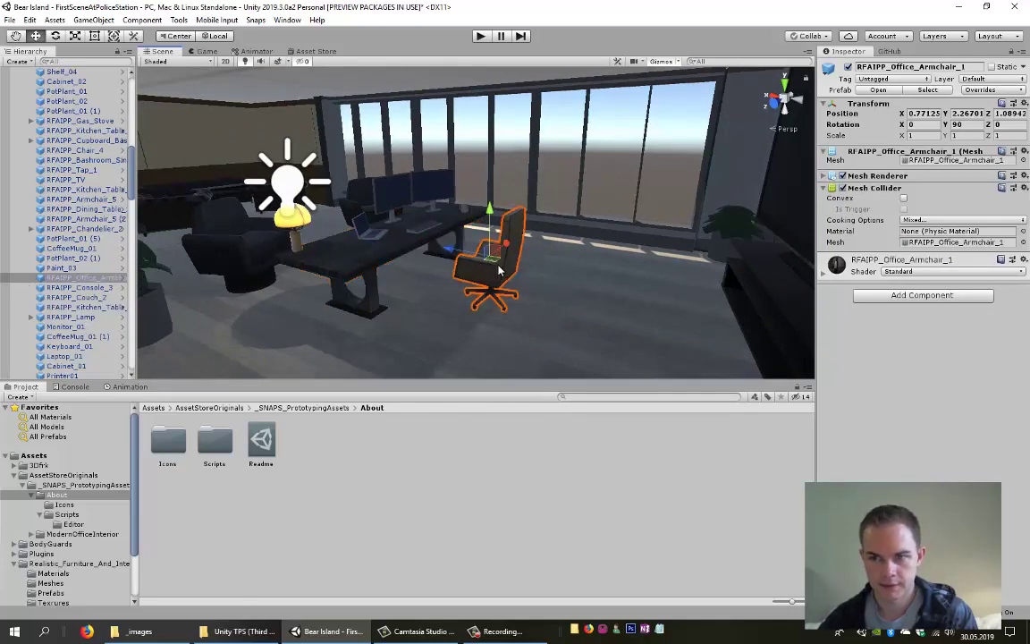
{"action": "left_click", "coordinate": [413, 198]}
{"action": "left_click", "coordinate": [880, 288]}
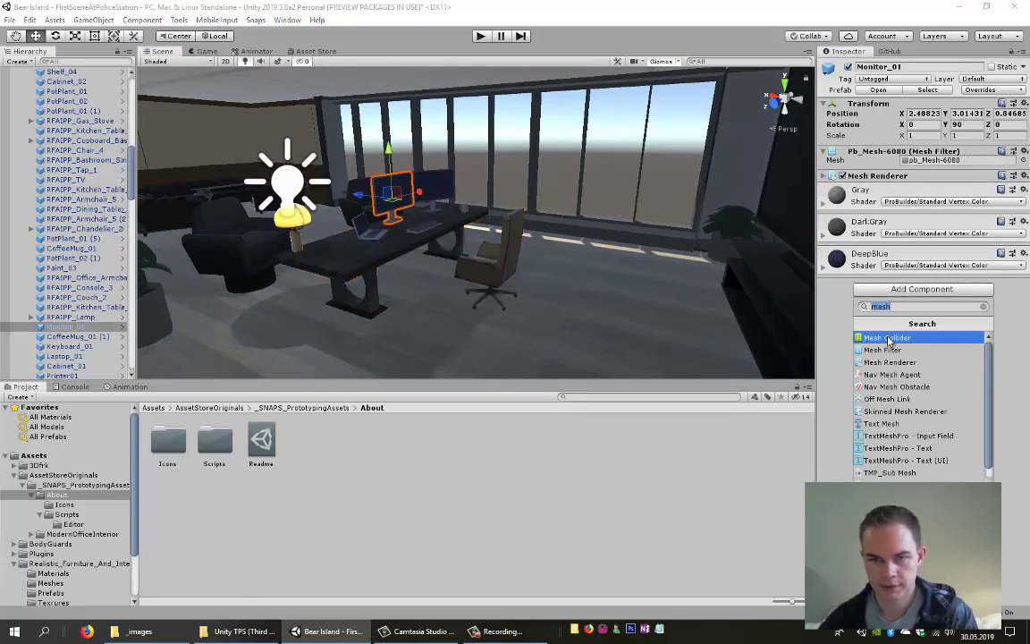
{"action": "left_click", "coordinate": [887, 338]}
- Add Mesh Colliders to the second monitor Monitor_01 (1) and potted plant PotPlant_01 (7)
{"action": "left_click", "coordinate": [428, 186]}
{"action": "left_click", "coordinate": [880, 288]}
{"action": "left_click", "coordinate": [885, 338]}
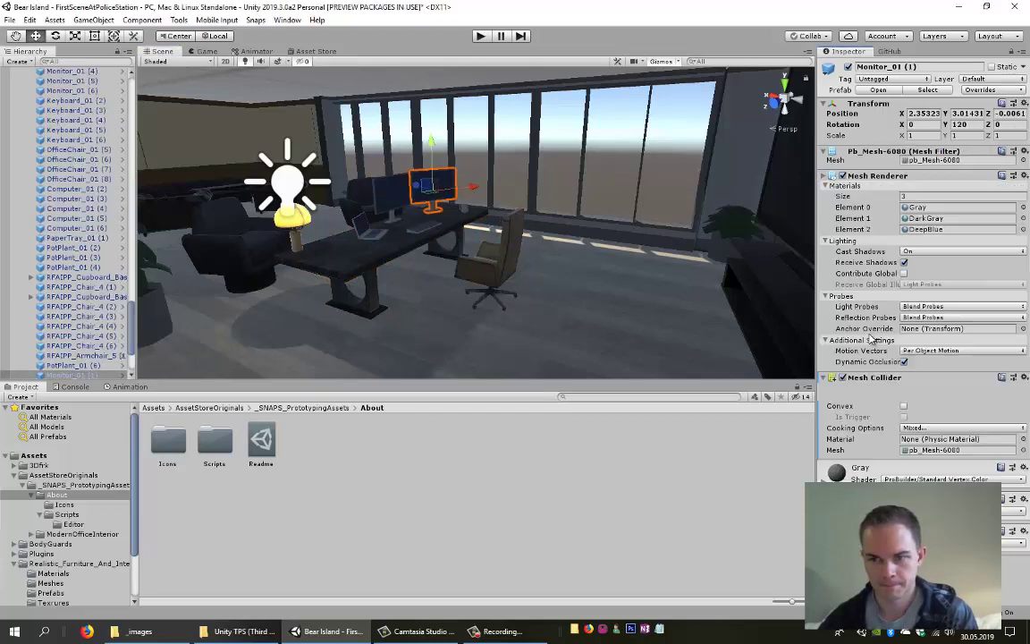
{"action": "right_click_drag", "start_coordinate": [769, 268], "coordinate": [503, 257]}
{"action": "left_click", "coordinate": [496, 292]}
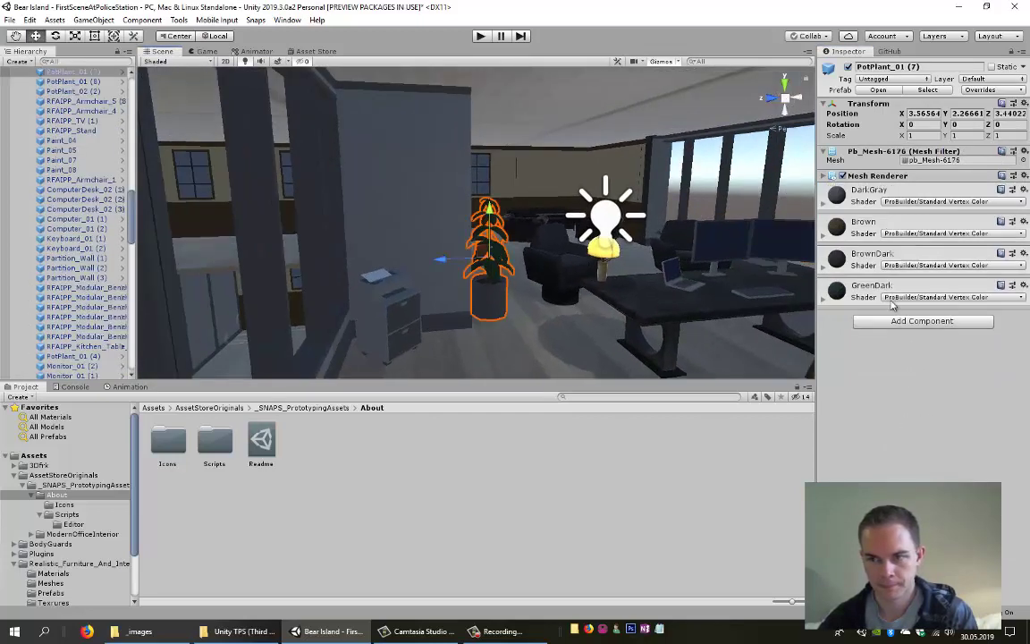
{"action": "left_click", "coordinate": [894, 321]}
{"action": "left_click", "coordinate": [888, 370]}
- Check the armchairs, then add a Mesh Collider to Cabinet_01 near the stairs
{"action": "left_click", "coordinate": [562, 270]}
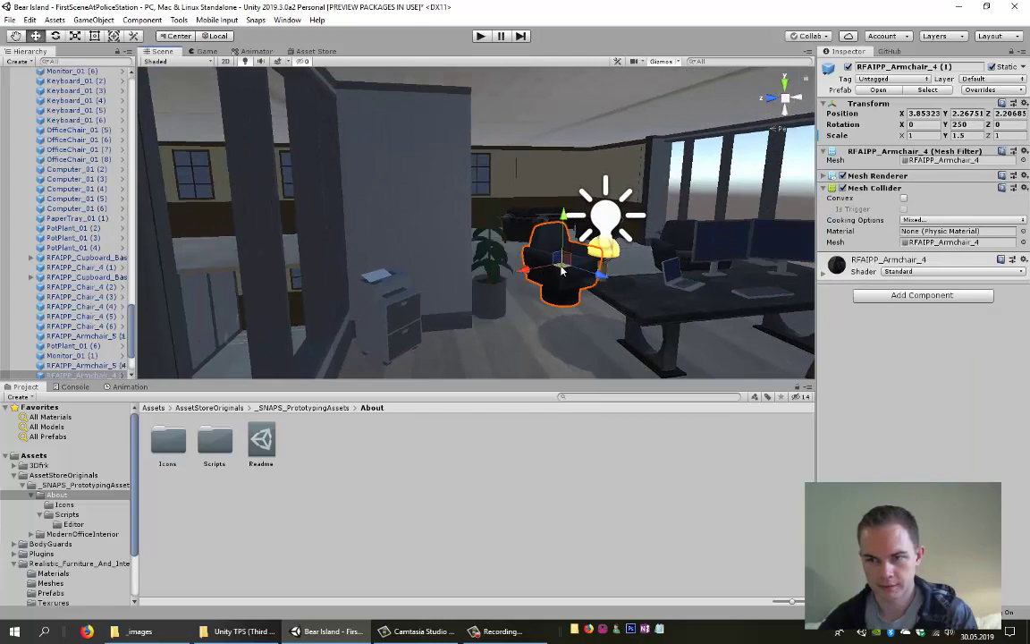
{"action": "left_click", "coordinate": [513, 219]}
{"action": "right_click_drag", "start_coordinate": [514, 219], "coordinate": [554, 303]}
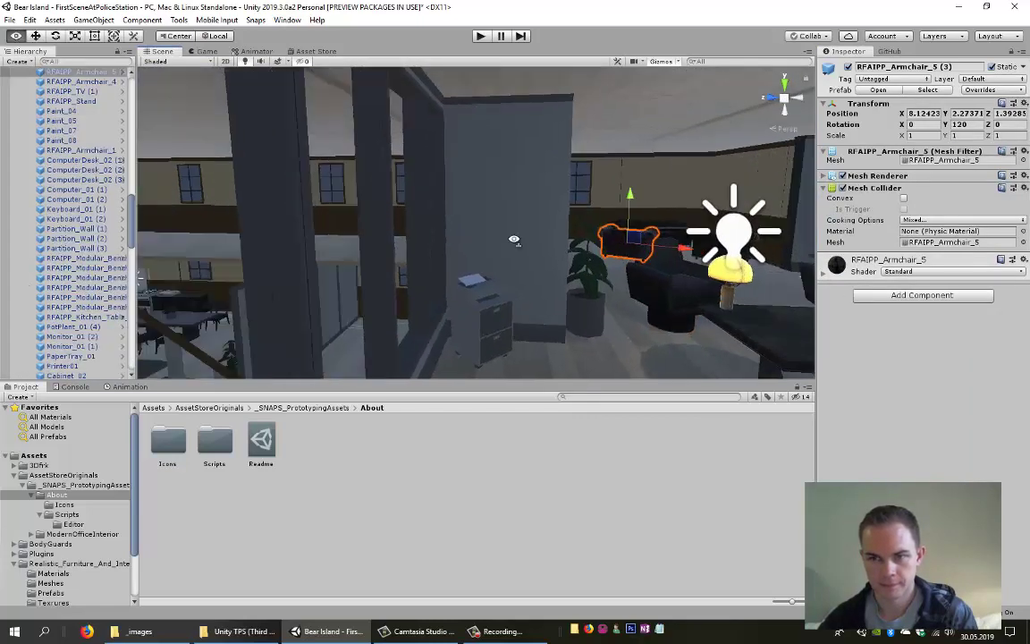
{"action": "left_click", "coordinate": [667, 341]}
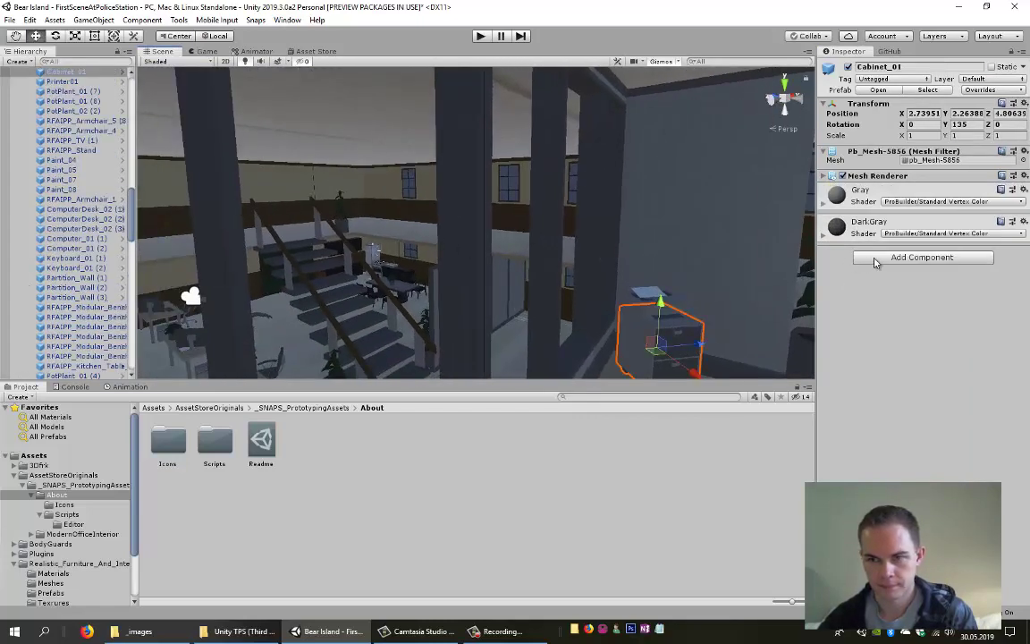
{"action": "left_click", "coordinate": [874, 259]}
{"action": "key", "text": "Return"}
- Add a Mesh Collider to Printer01 on top of the cabinet
{"action": "left_click", "coordinate": [675, 308]}
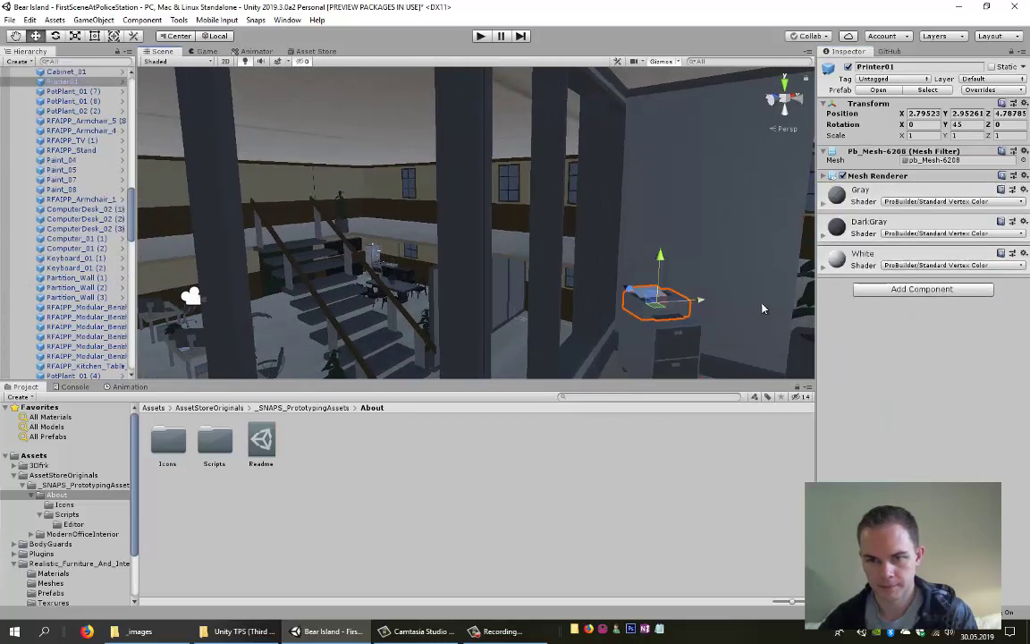
{"action": "left_click", "coordinate": [880, 290]}
{"action": "left_click", "coordinate": [875, 338]}
{"action": "scroll", "coordinate": [403, 238], "scroll_direction": "up", "scroll_amount": 3}
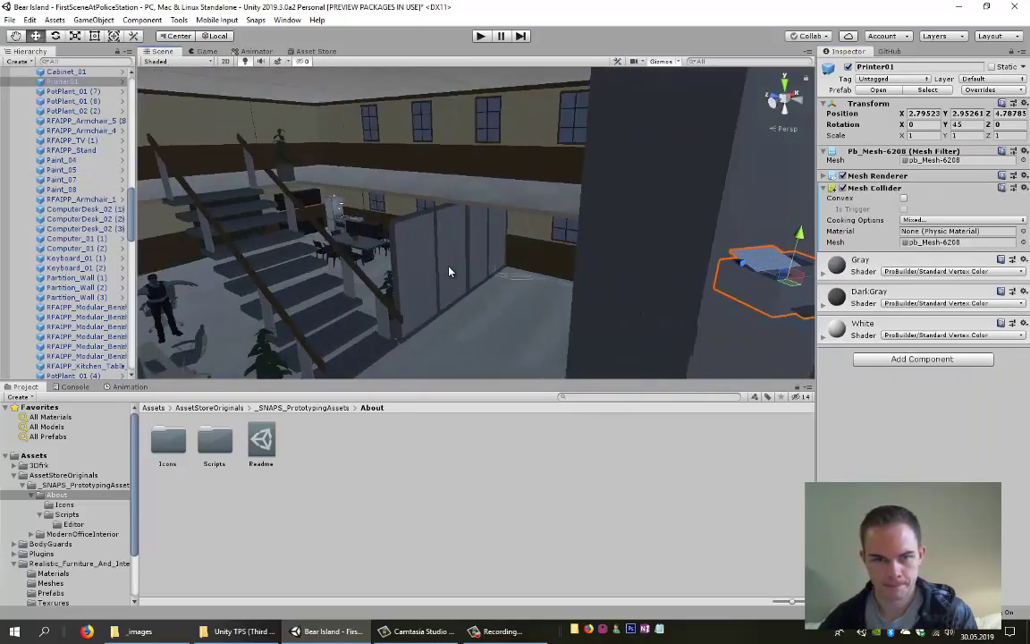
{"action": "scroll", "coordinate": [403, 239], "scroll_direction": "up", "scroll_amount": 3}
{"action": "scroll", "coordinate": [448, 252], "scroll_direction": "up", "scroll_amount": 3}
{"action": "scroll", "coordinate": [449, 252], "scroll_direction": "up", "scroll_amount": 3}
{"action": "scroll", "coordinate": [420, 241], "scroll_direction": "up", "scroll_amount": 3}
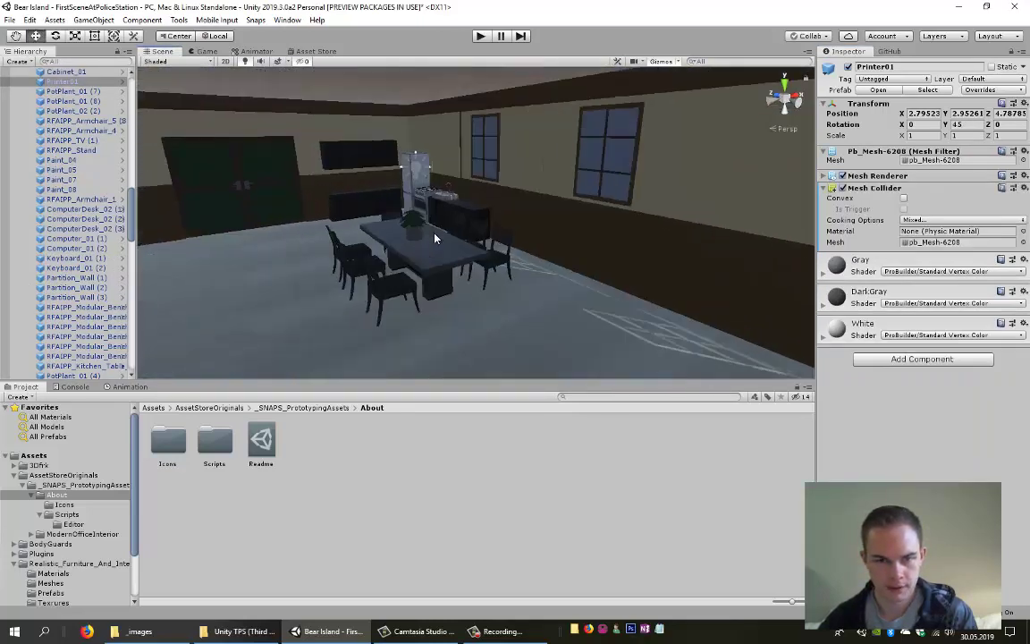
{"action": "scroll", "coordinate": [431, 234], "scroll_direction": "up", "scroll_amount": 1}
- Inspect the dining-room table, cupboard and wall corner, then start Play mode
{"action": "left_click", "coordinate": [455, 259]}
{"action": "left_click", "coordinate": [506, 220]}
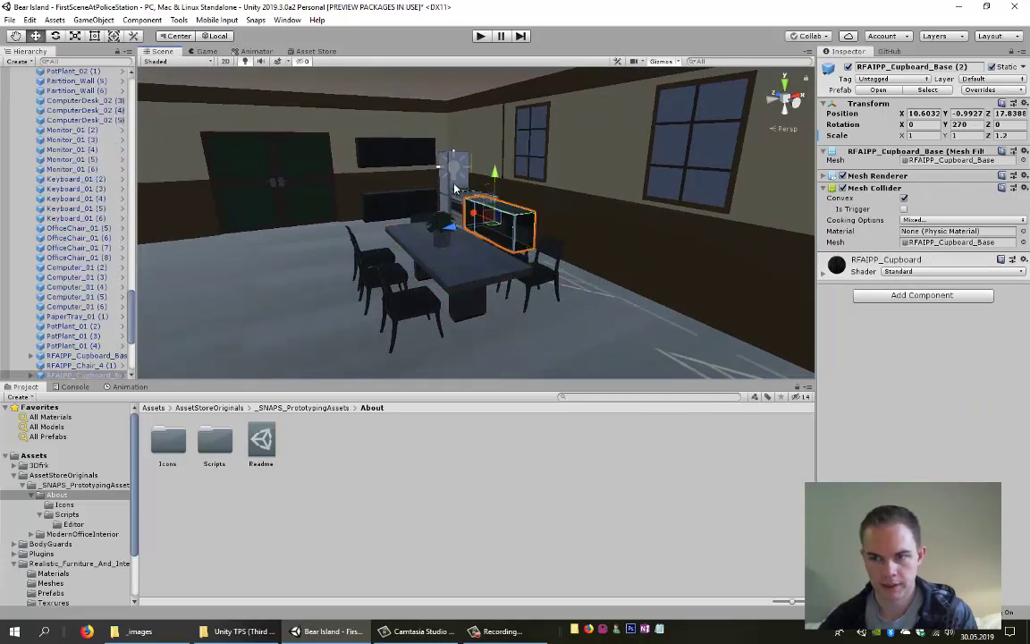
{"action": "left_click", "coordinate": [333, 167]}
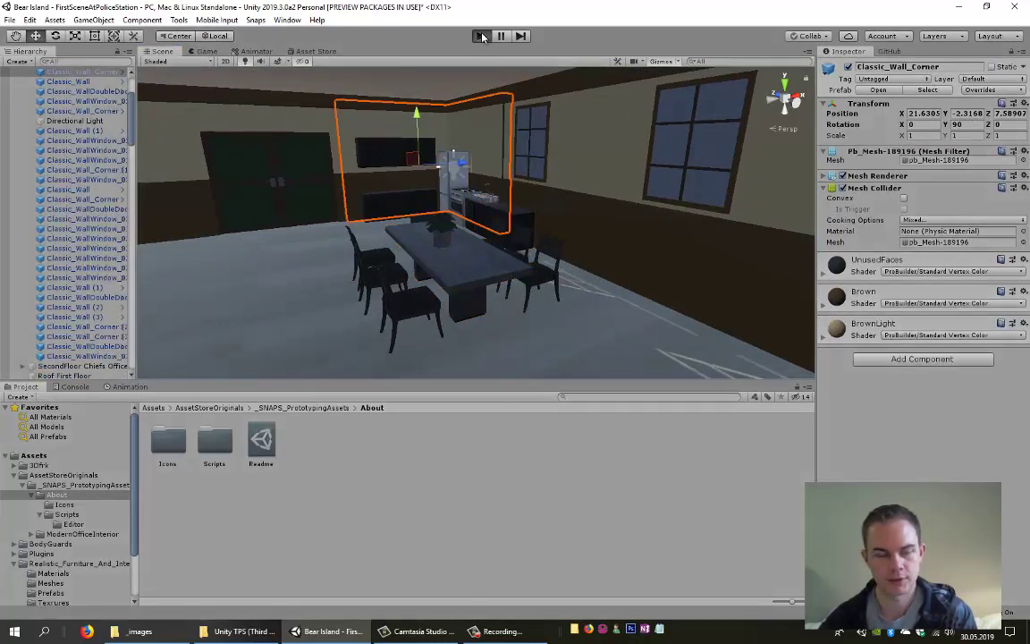
{"action": "left_click", "coordinate": [482, 37]}
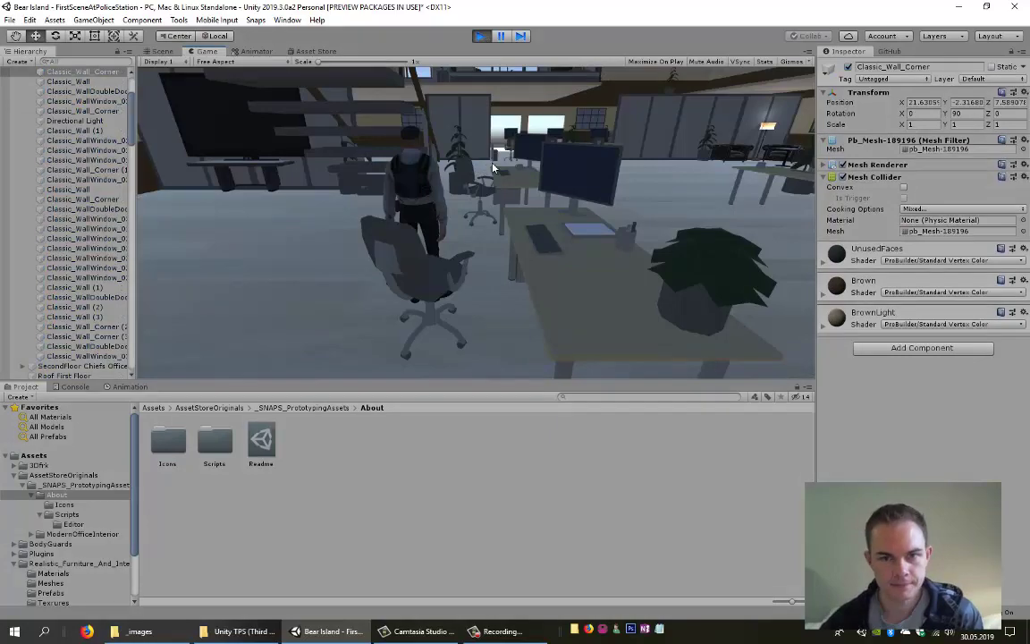
- Run the character with W past the desks, along walls and up the stairs, then stop Play
{"action": "key", "text": "w"}
{"action": "key", "text": "w"}
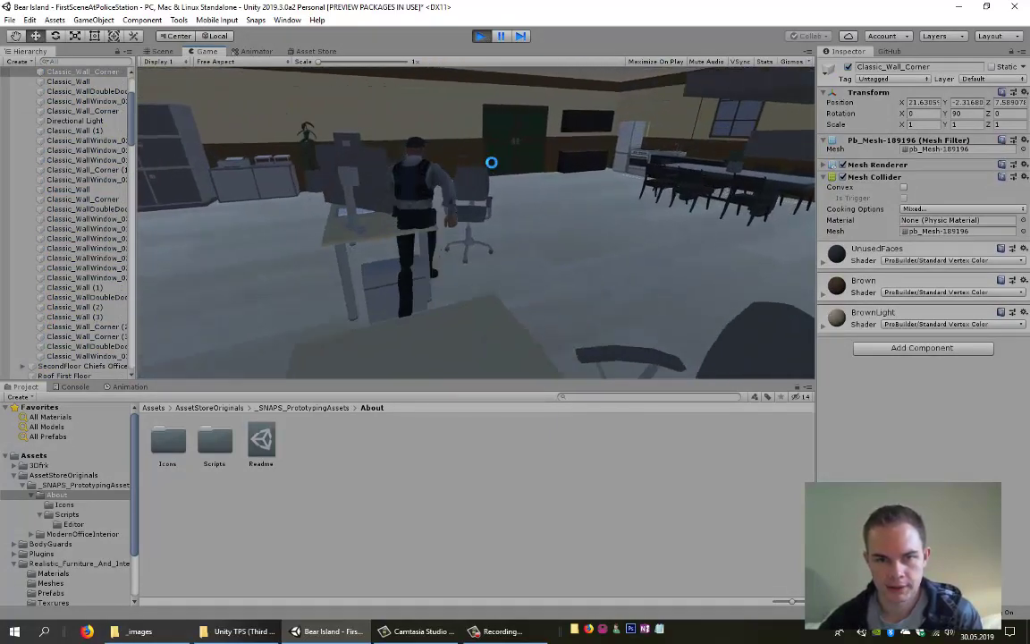
{"action": "key", "text": "w"}
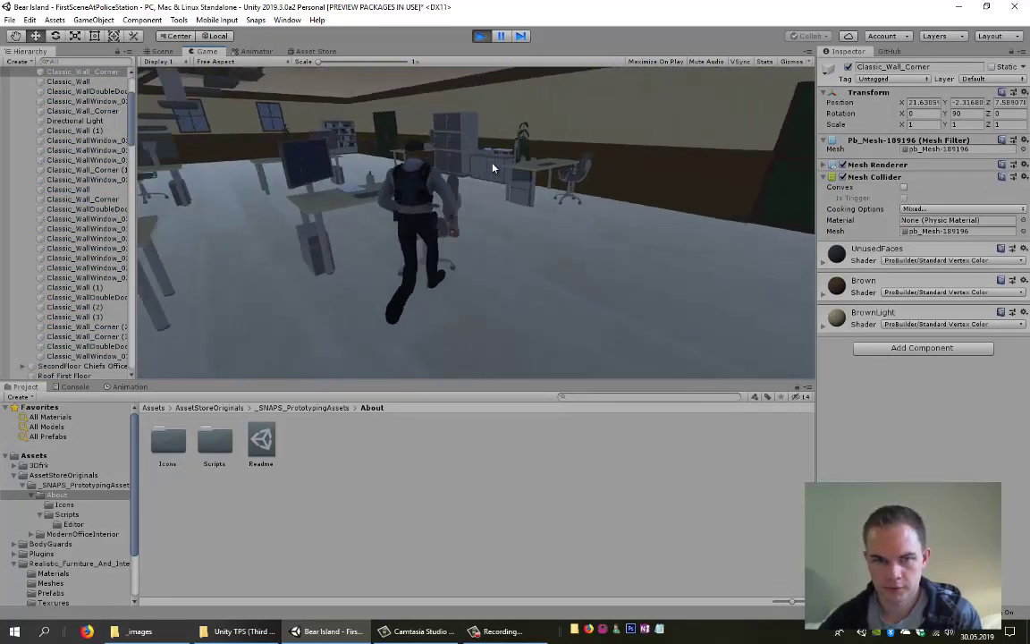
{"action": "key", "text": "w"}
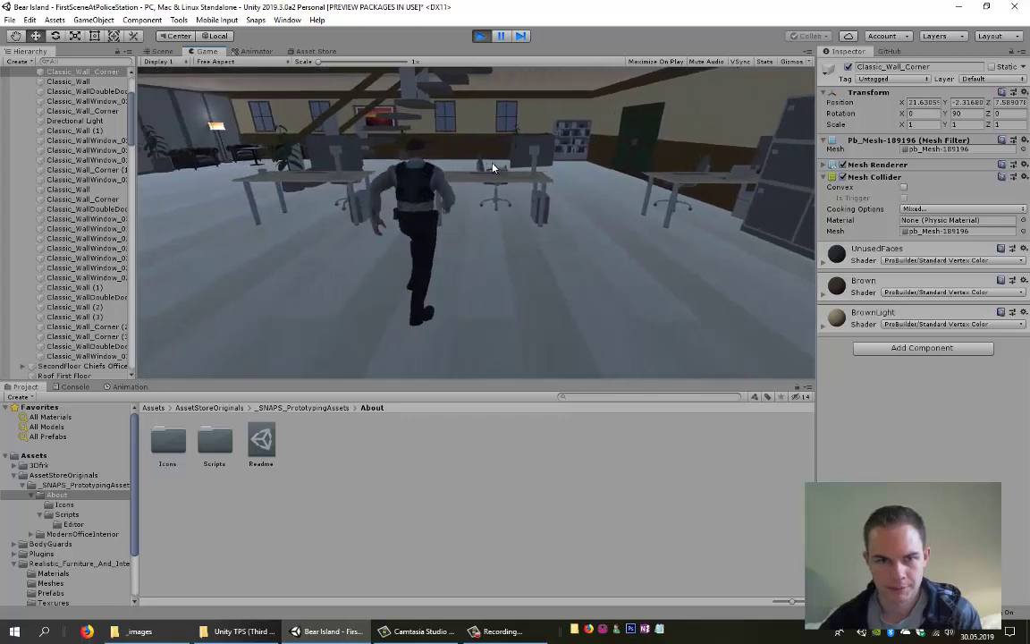
{"action": "key", "text": "w"}
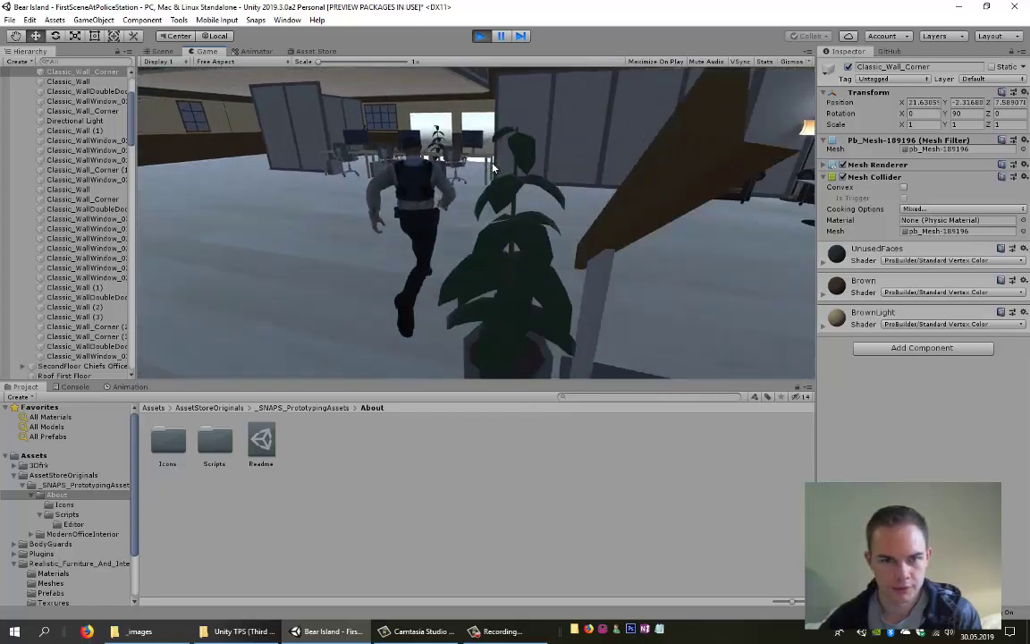
{"action": "key", "text": "w"}
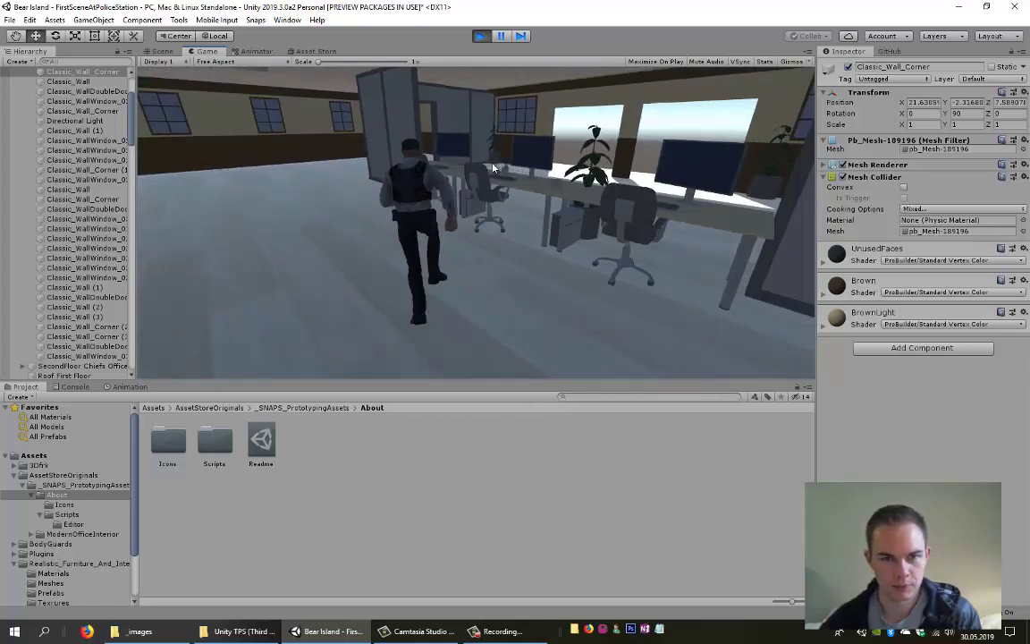
{"action": "key", "text": "w"}
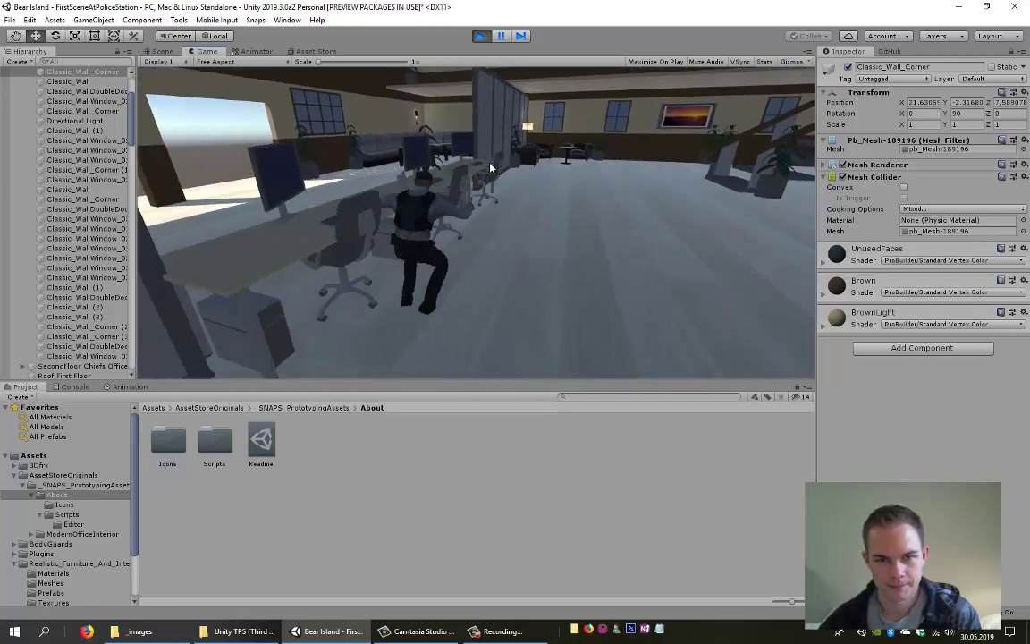
{"action": "key", "text": "w"}
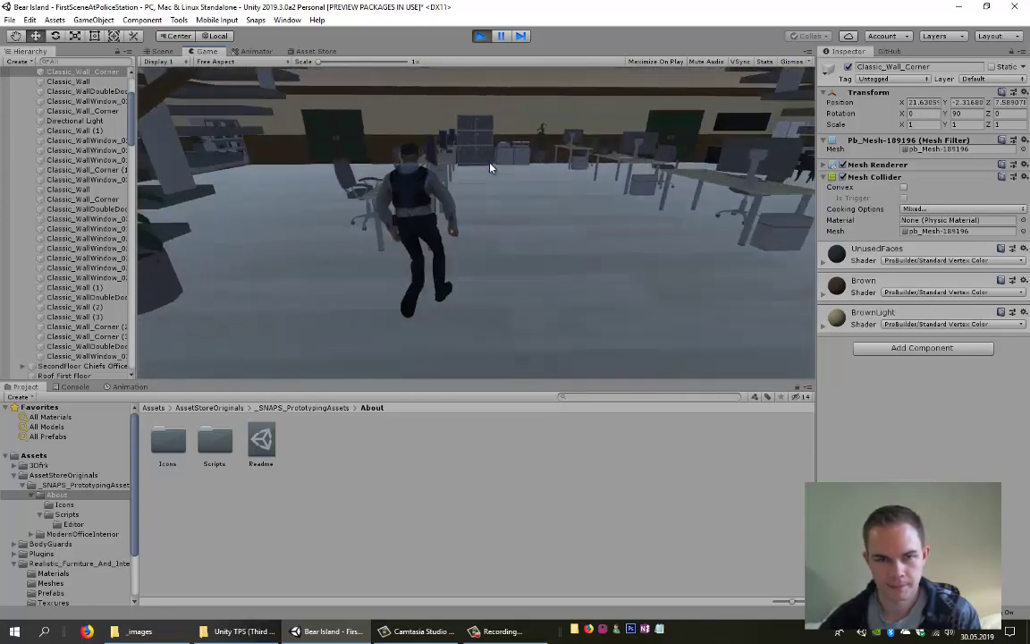
{"action": "key", "text": "w"}
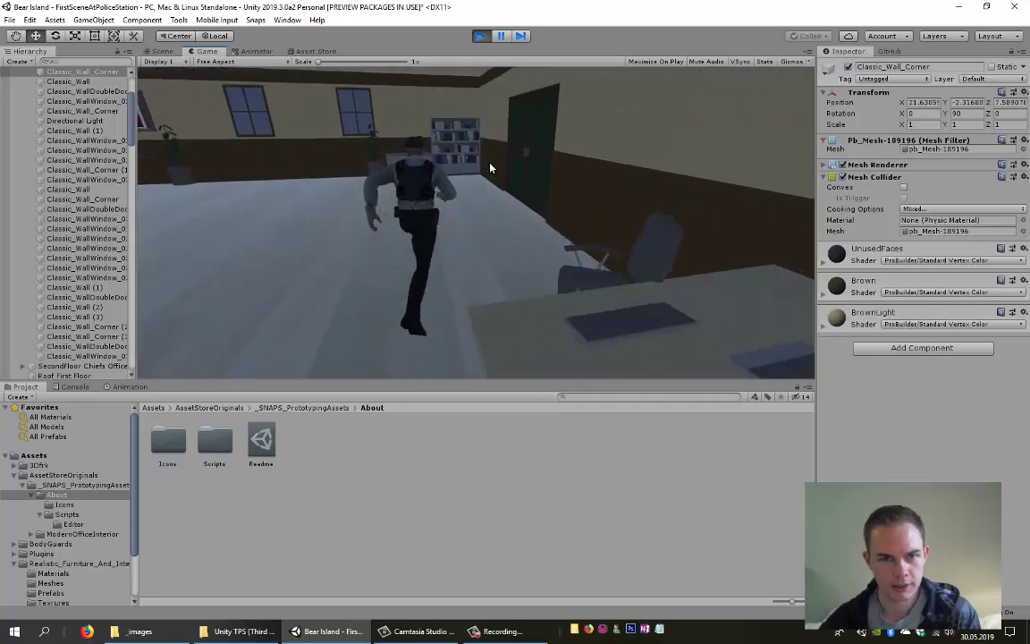
{"action": "key", "text": "w"}
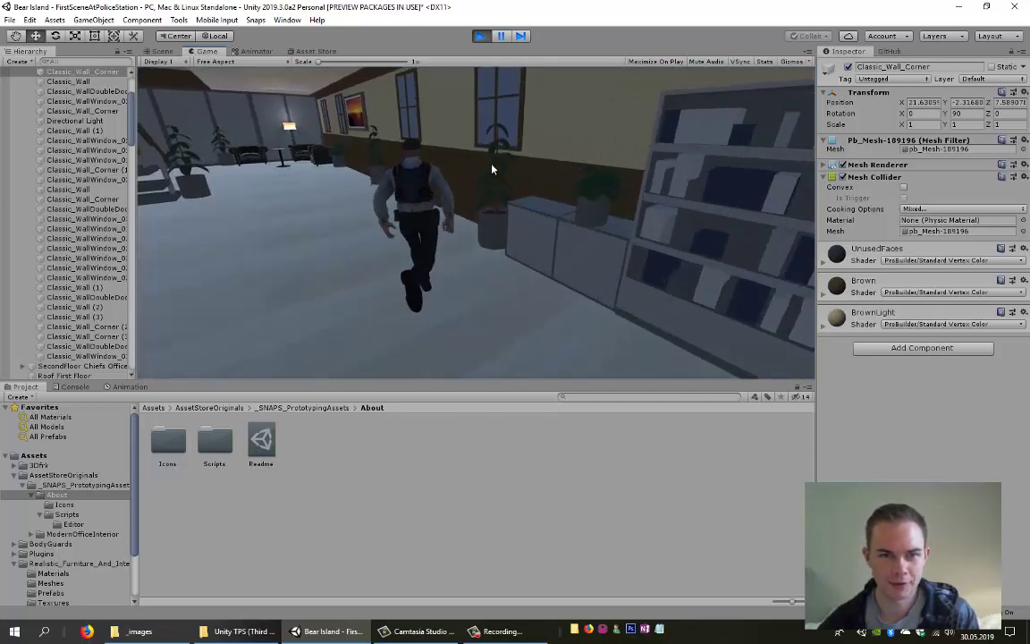
{"action": "key", "text": "w"}
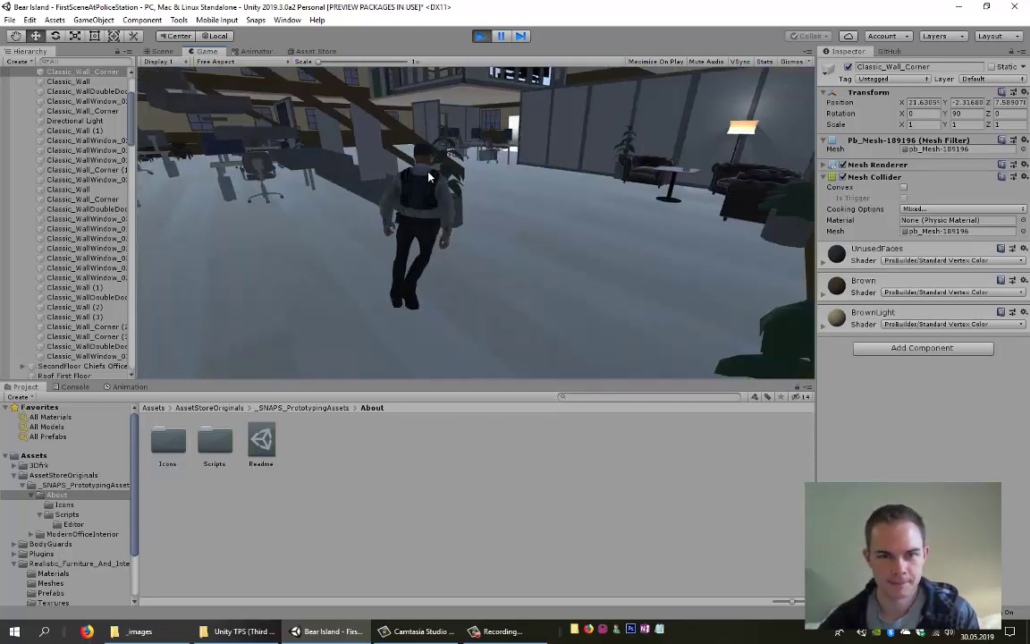
{"action": "key", "text": "w"}
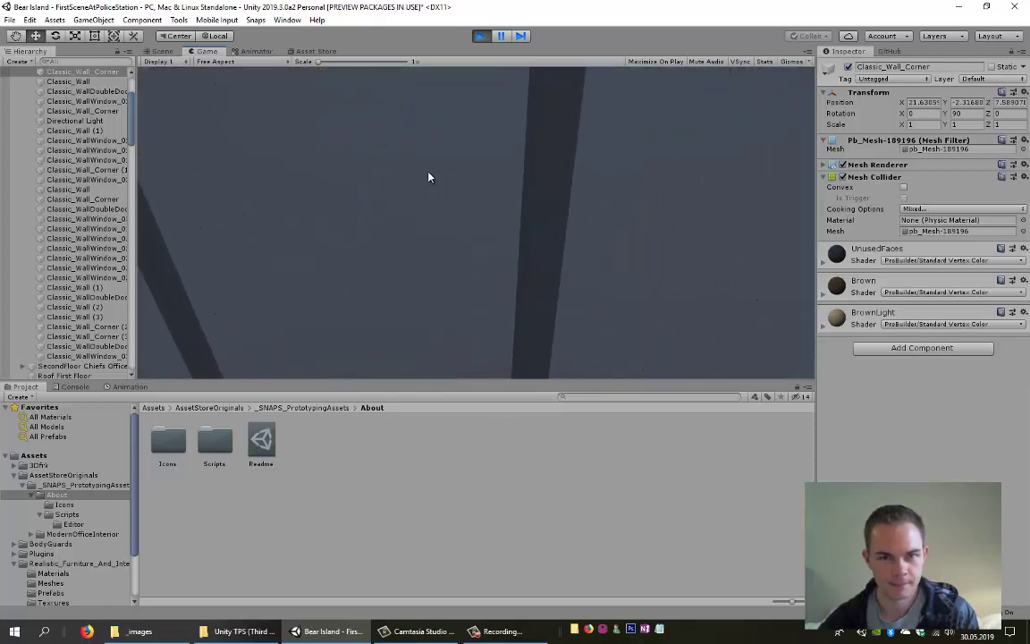
{"action": "key", "text": "w"}
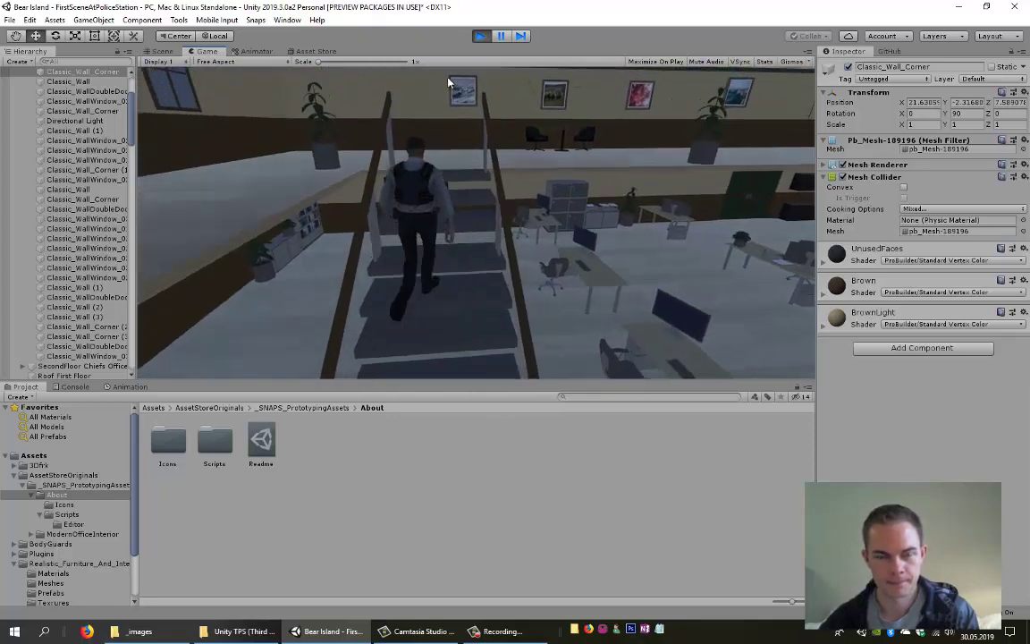
{"action": "key", "text": "w"}
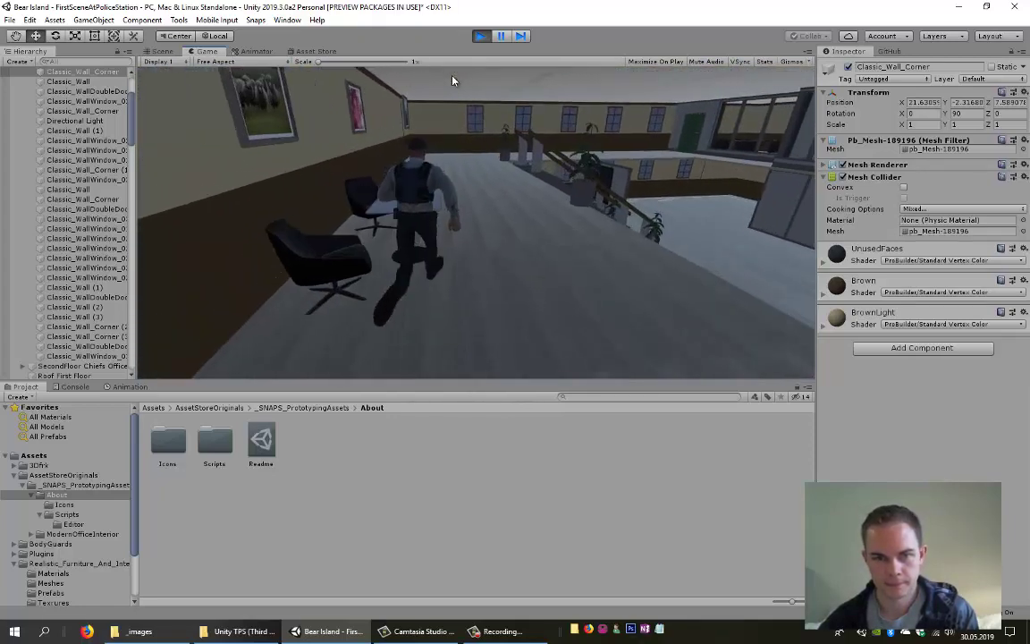
{"action": "left_click", "coordinate": [479, 36]}
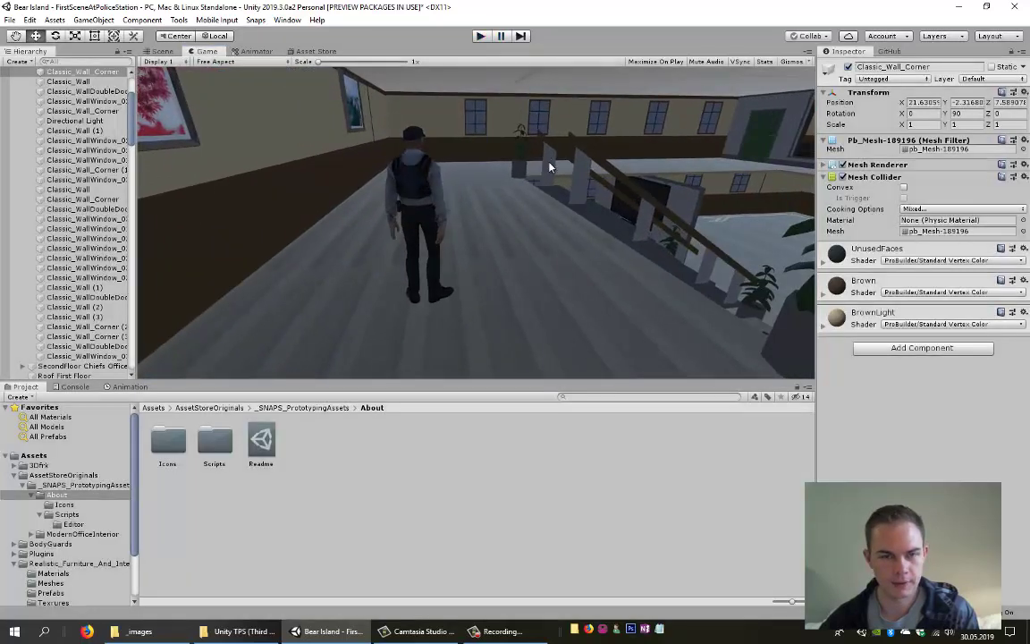
- On the upper floor, select the dining table and both armchairs to verify their Mesh Colliders
{"action": "mouse_move", "coordinate": [493, 145]}
{"action": "right_mouse_down"}
{"action": "mouse_move", "coordinate": [556, 173]}
{"action": "mouse_move", "coordinate": [600, 270]}
{"action": "mouse_move", "coordinate": [560, 253]}
{"action": "right_mouse_up"}
{"action": "scroll", "coordinate": [556, 172], "scroll_direction": "up", "scroll_amount": 6}
{"action": "left_click", "coordinate": [551, 236]}
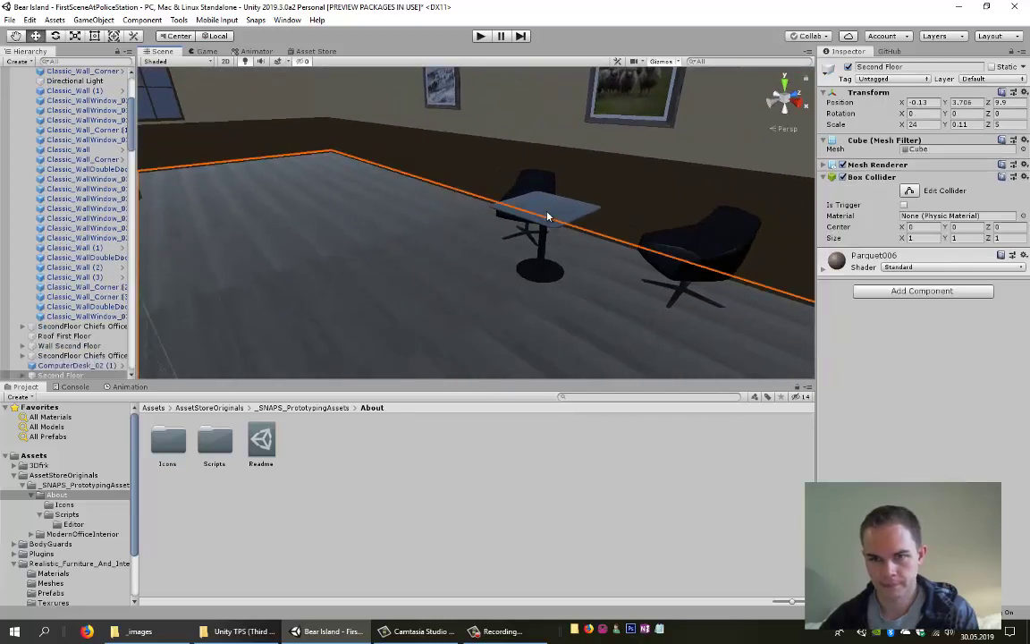
{"action": "left_click", "coordinate": [547, 214]}
{"action": "left_click", "coordinate": [670, 256]}
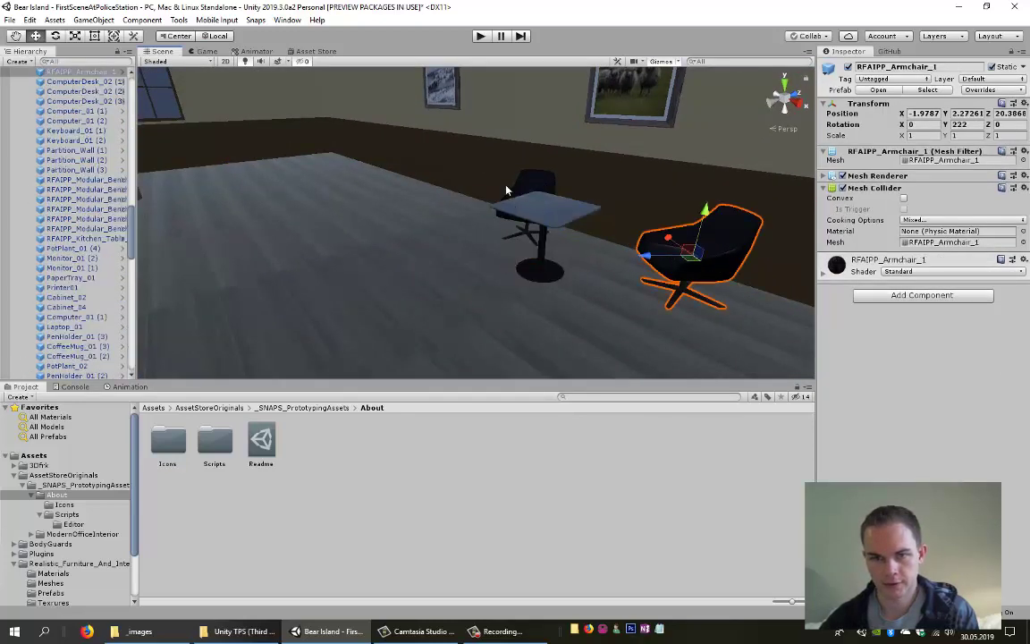
{"action": "left_click", "coordinate": [466, 165]}
{"action": "left_click", "coordinate": [530, 219]}
{"action": "scroll", "coordinate": [463, 168], "scroll_direction": "down", "scroll_amount": 5}
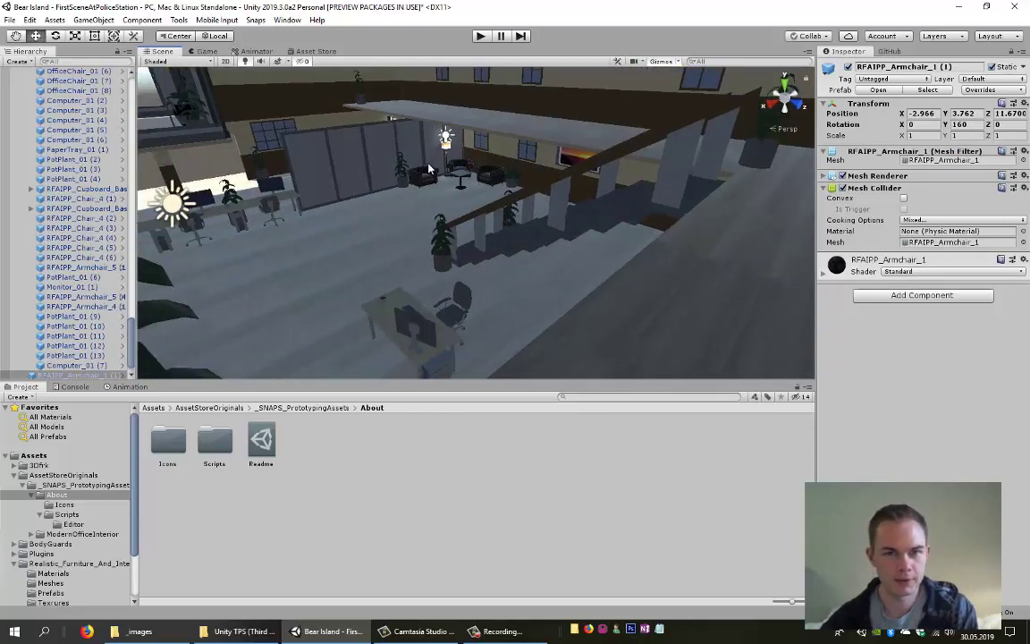
{"action": "left_click_drag", "start_coordinate": [375, 142], "coordinate": [329, 194], "text": "alt"}
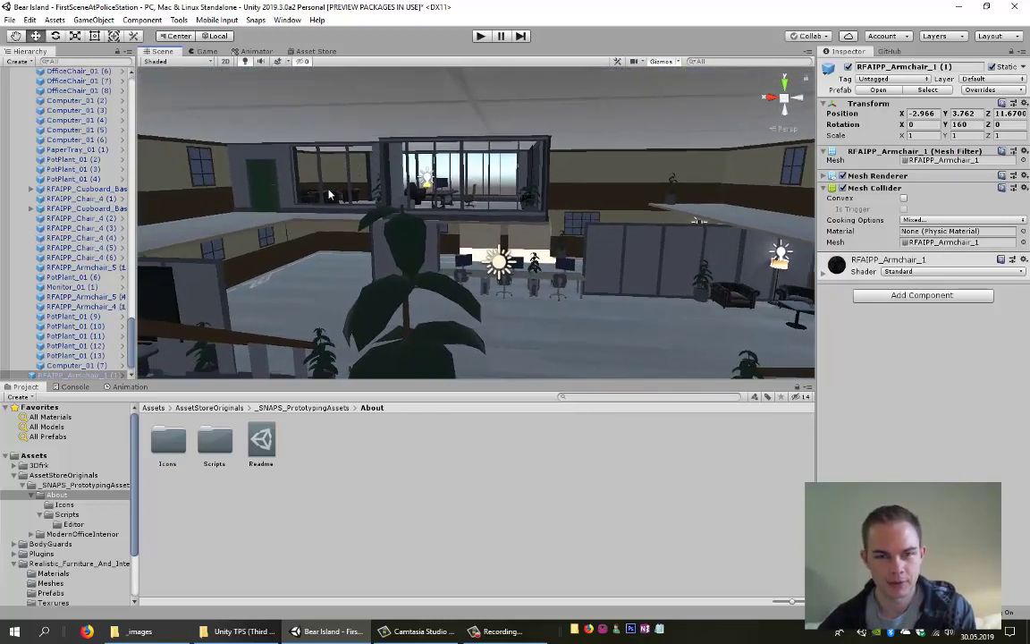